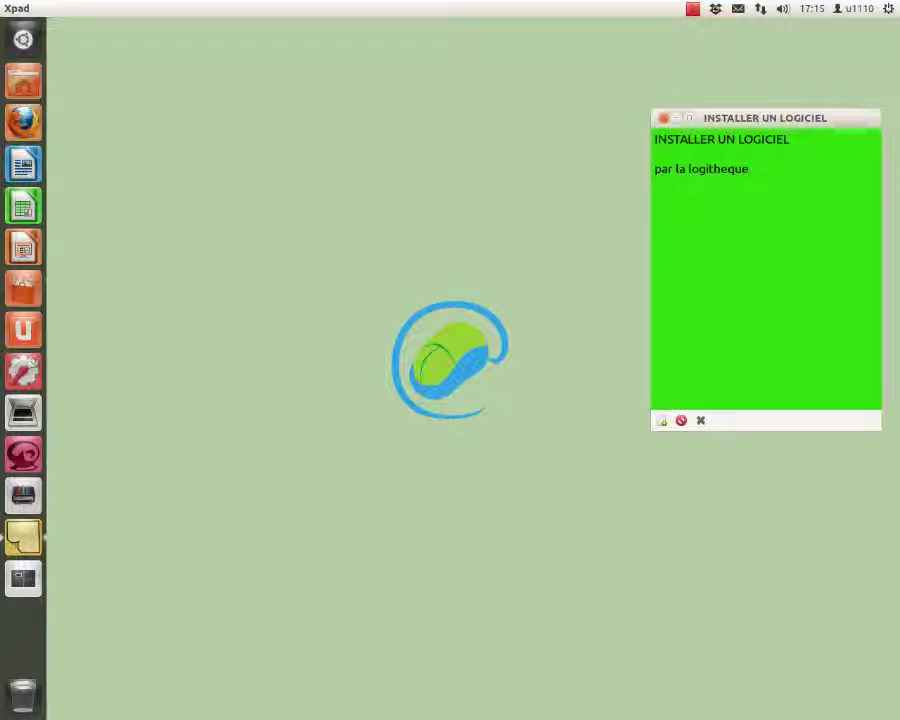
# Step: Add the line "ouvrir la logitheque" to the note and open Logithèque Ubuntu
pyautogui.write('ouvrir la logitheque')
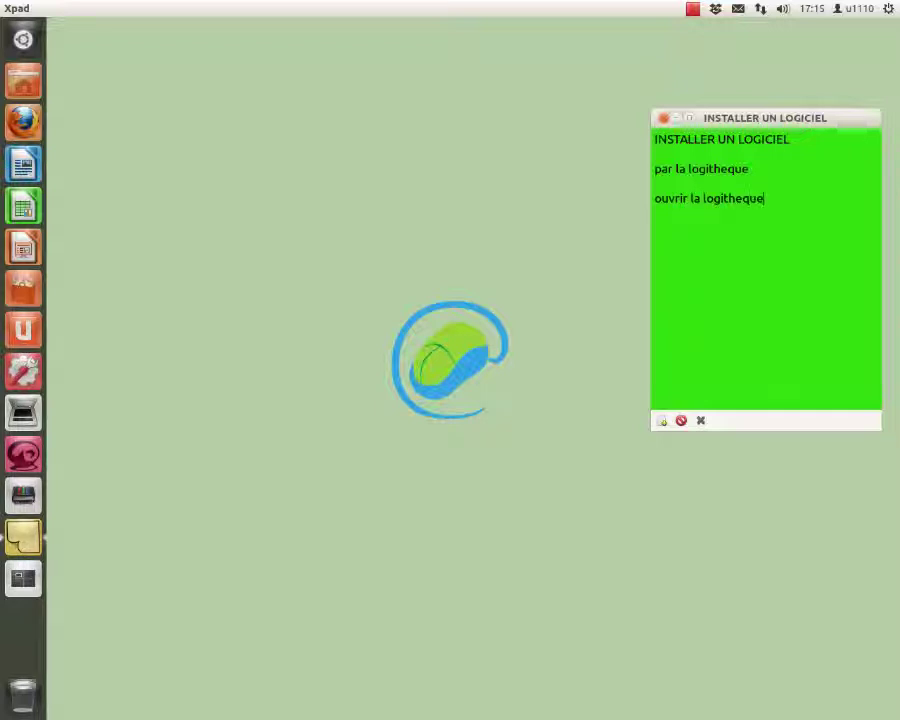
pyautogui.click(33, 293)
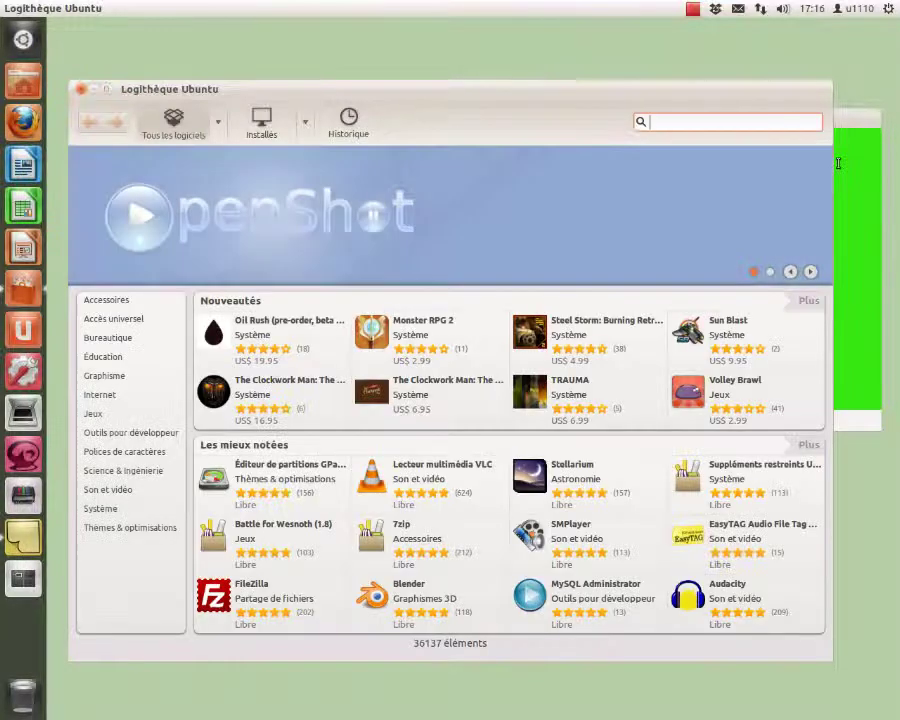
# Step: Add the line "choisir le theme" to the note and open the Accessoires category in Logithèque Ubuntu
pyautogui.click(836, 170)
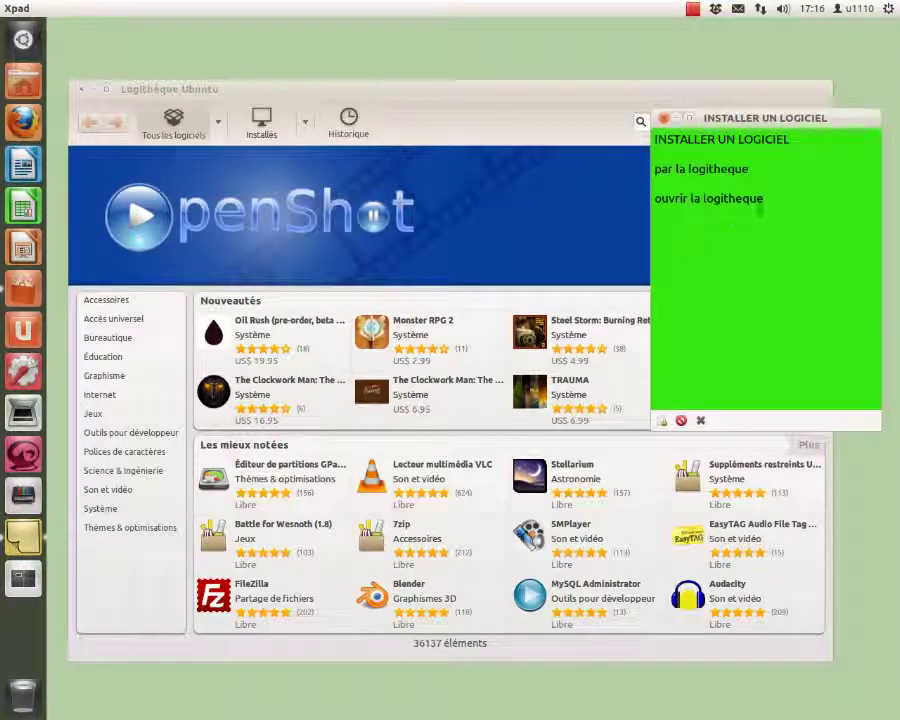
pyautogui.press('Return')
pyautogui.write('choisir ')
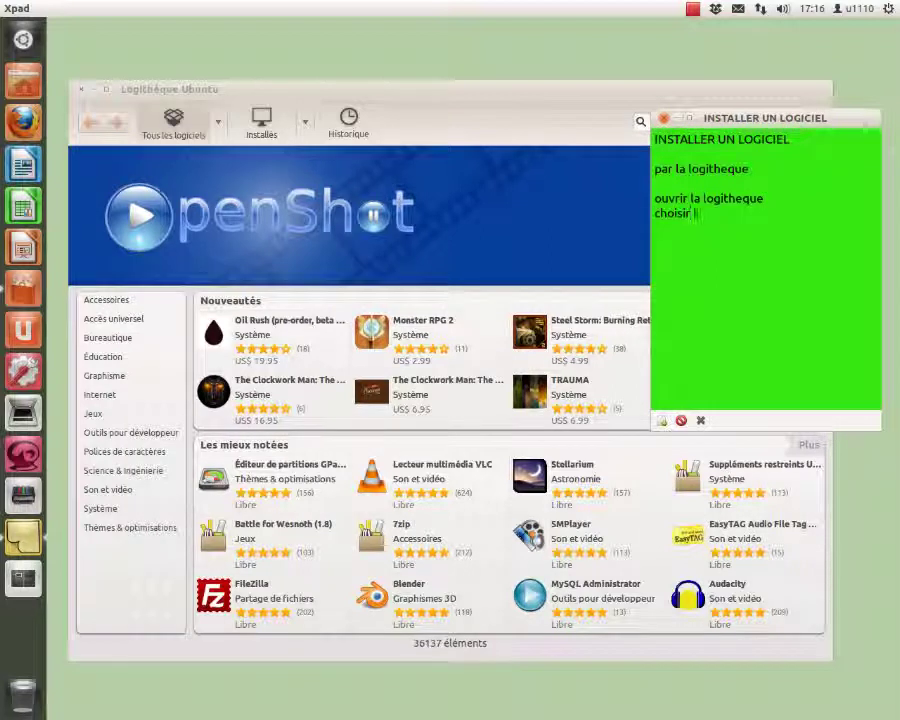
pyautogui.write('le thè')
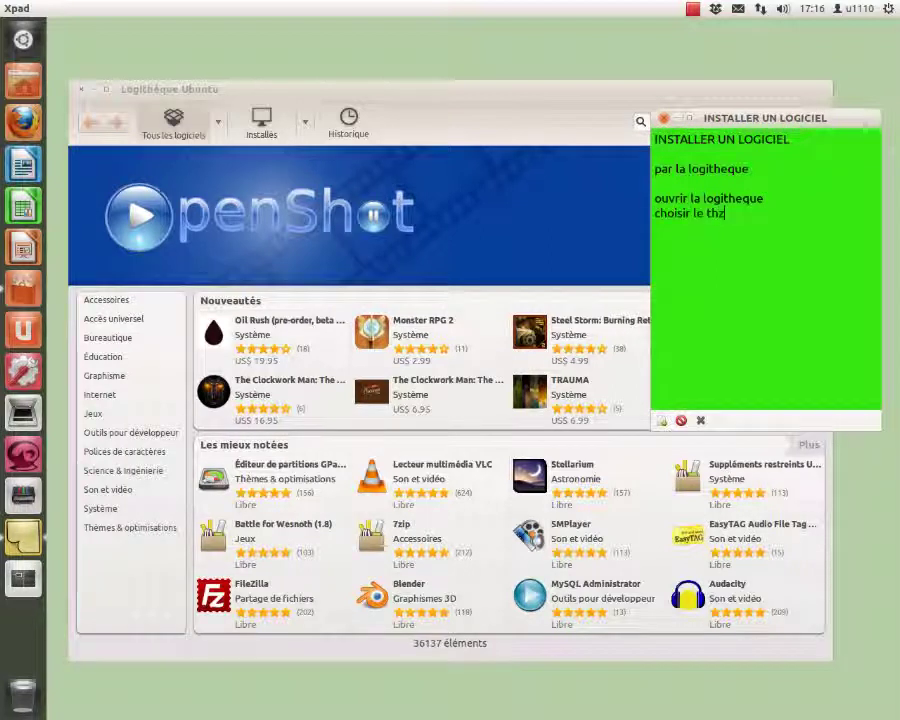
pyautogui.write('ème')
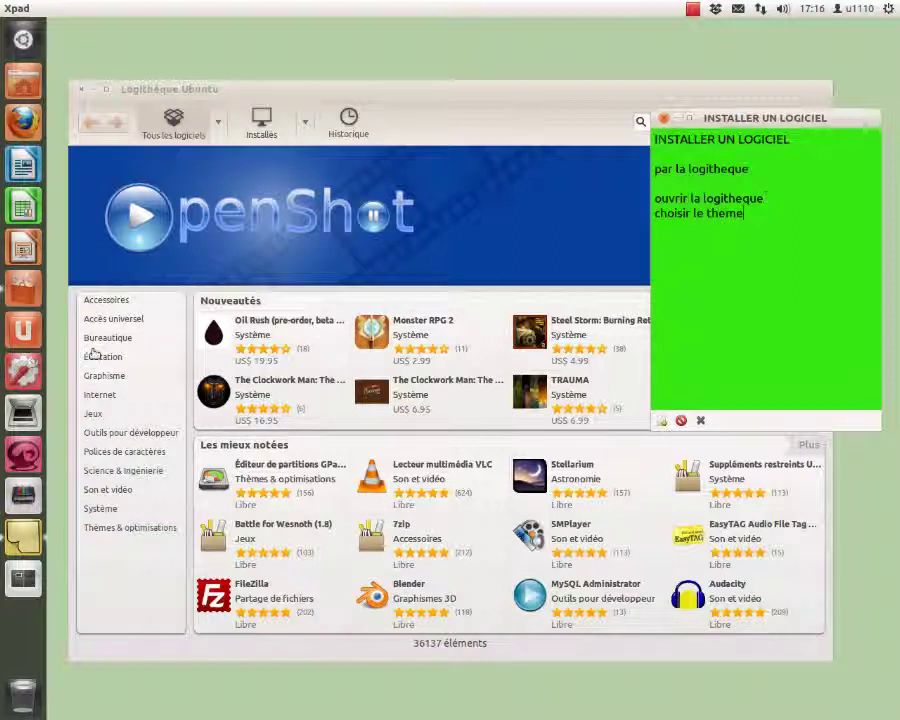
pyautogui.click(105, 301)
pyautogui.click(105, 301)
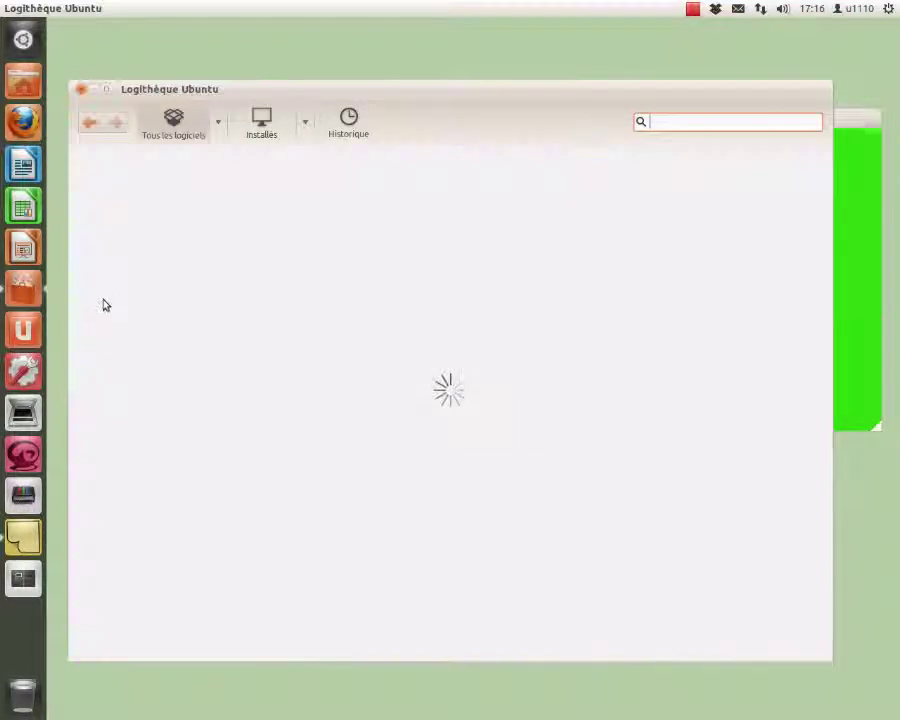
# Step: Add the line "choisir le logiciel" to the note and select Shutter in Logithèque Ubuntu's Accessoires list
pyautogui.click(855, 250)
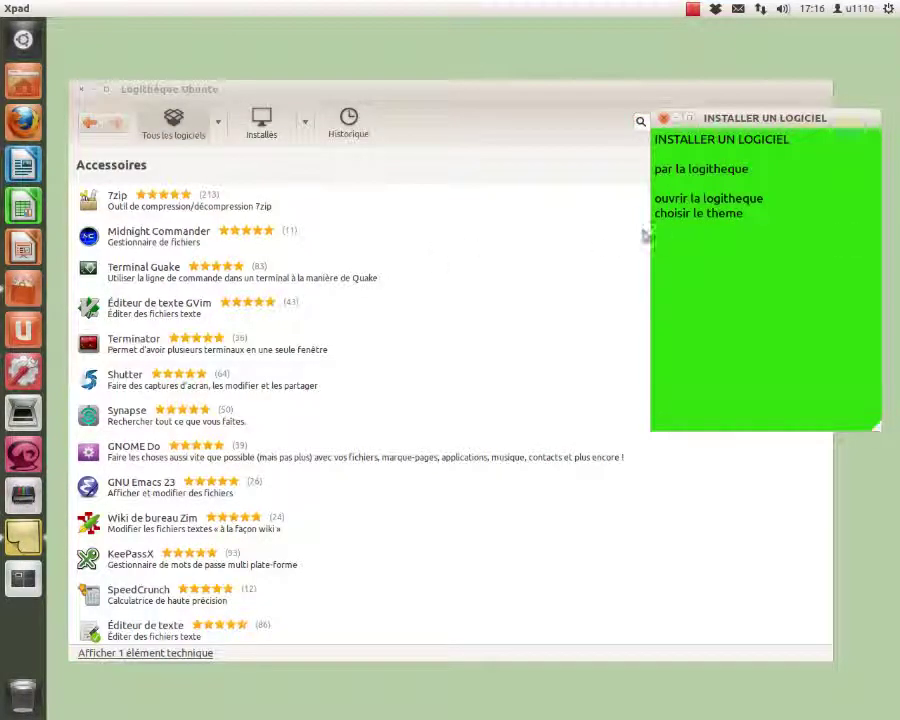
pyautogui.write('ch')
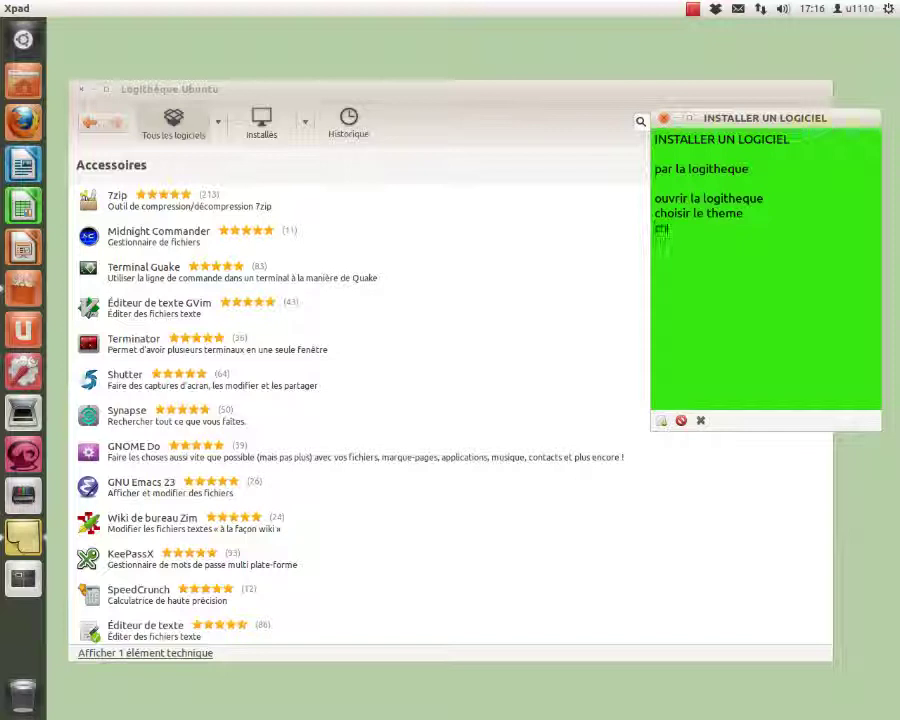
pyautogui.write('oisir le lo')
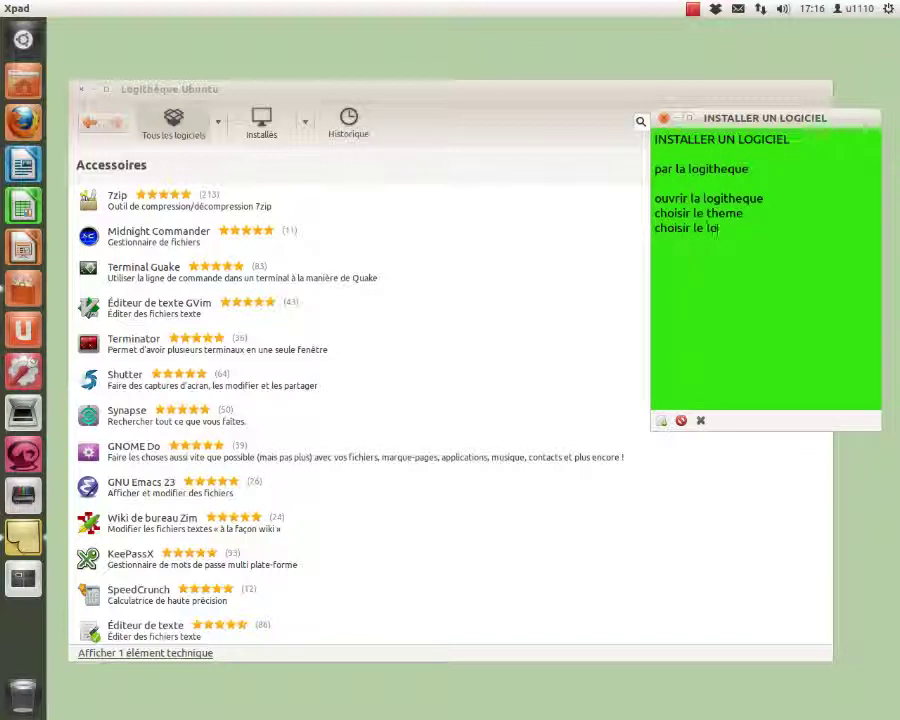
pyautogui.write('giciel')
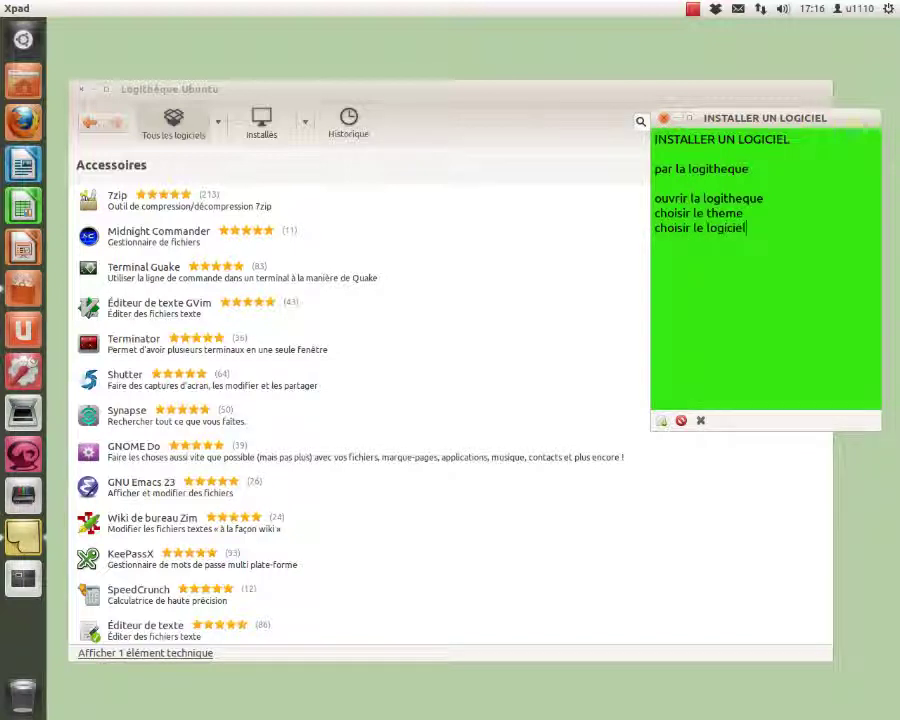
pyautogui.click(127, 382)
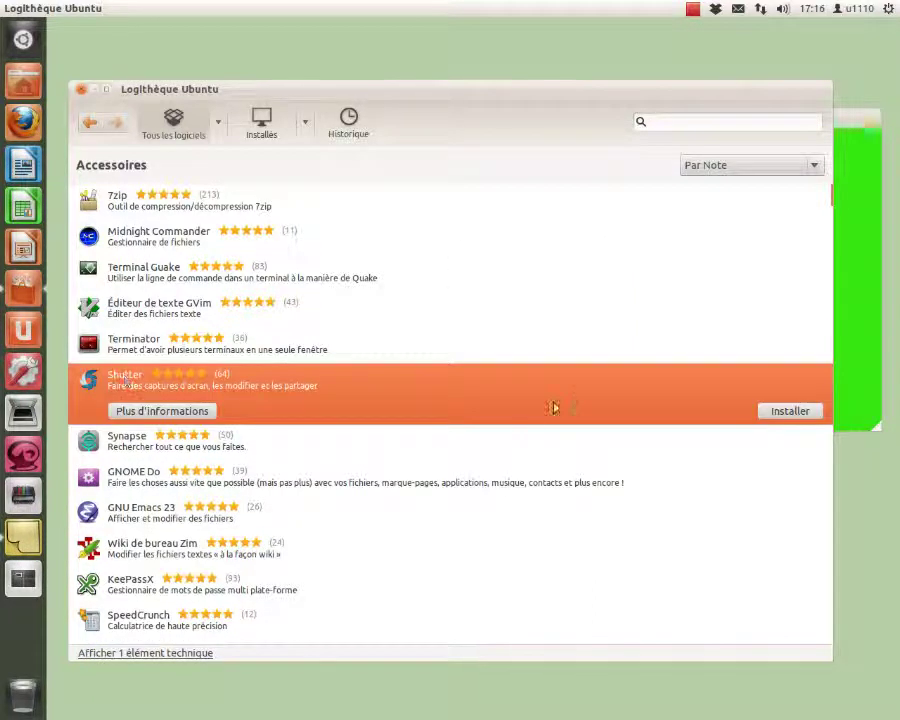
# Step: Move the note higher, clear of Shutter's install option, and add the line "installer" to it
pyautogui.click(846, 348)
pyautogui.moveTo(757, 124); pyautogui.dragTo(759, 44)
pyautogui.click(769, 152)
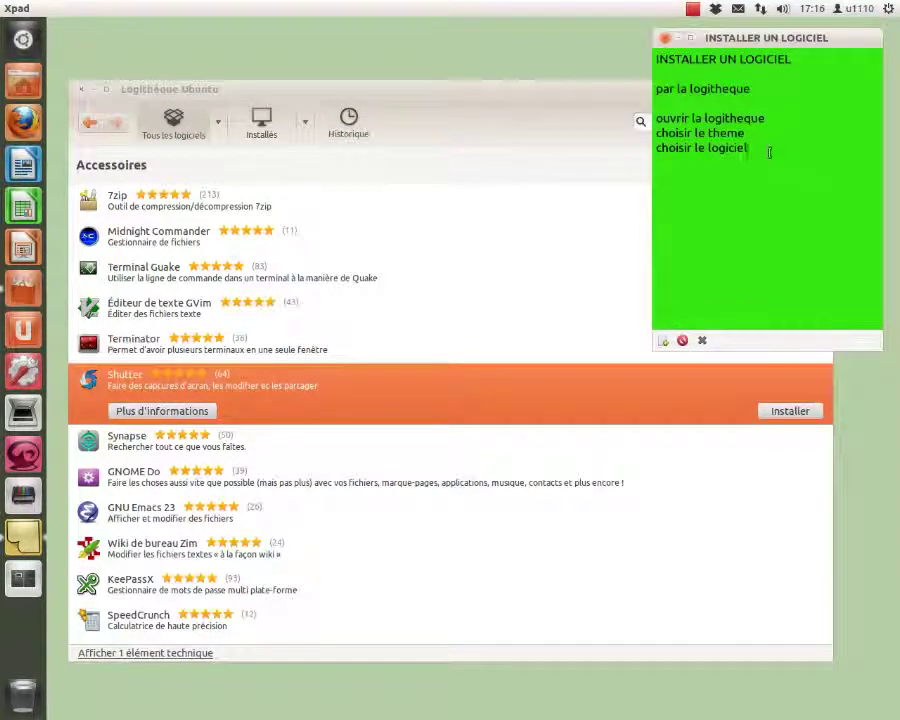
pyautogui.press('Return')
pyautogui.write('installer')
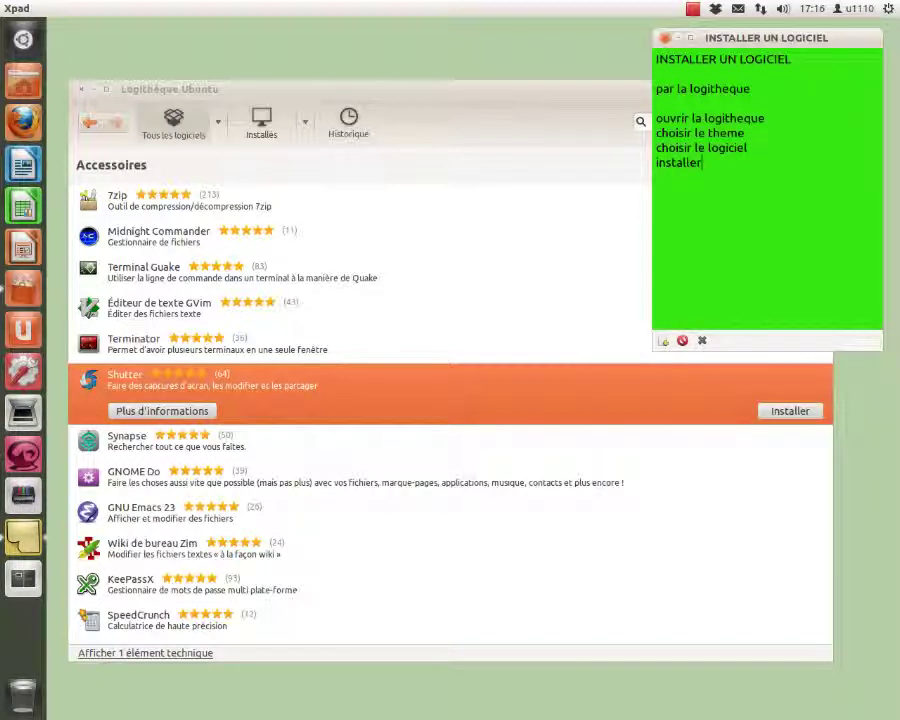
# Step: Start installing Shutter in Logithèque Ubuntu and authenticate with the account password
pyautogui.click(806, 412)
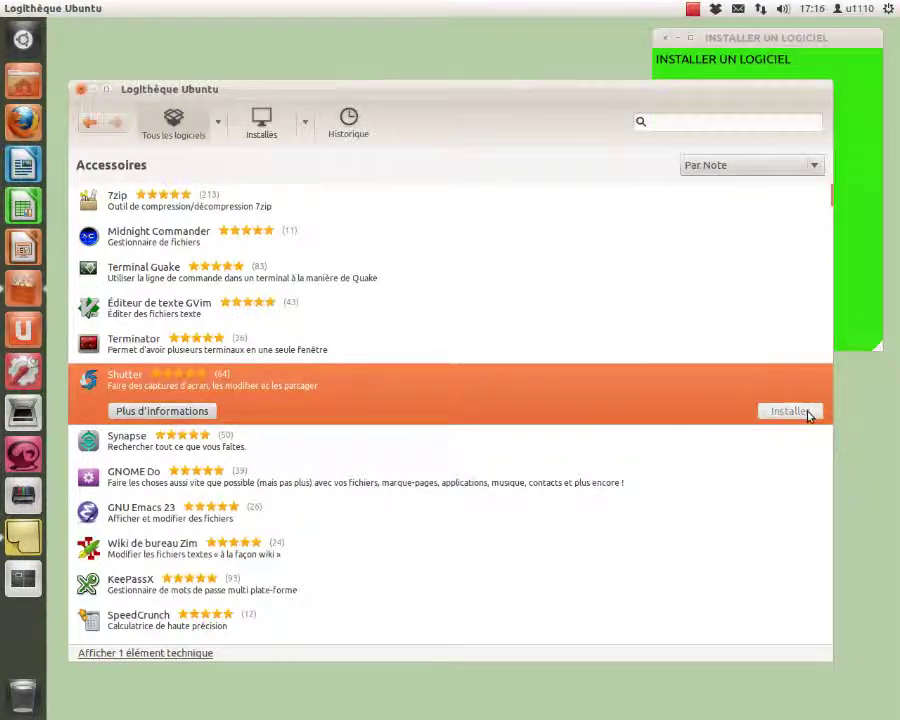
pyautogui.write('*****')
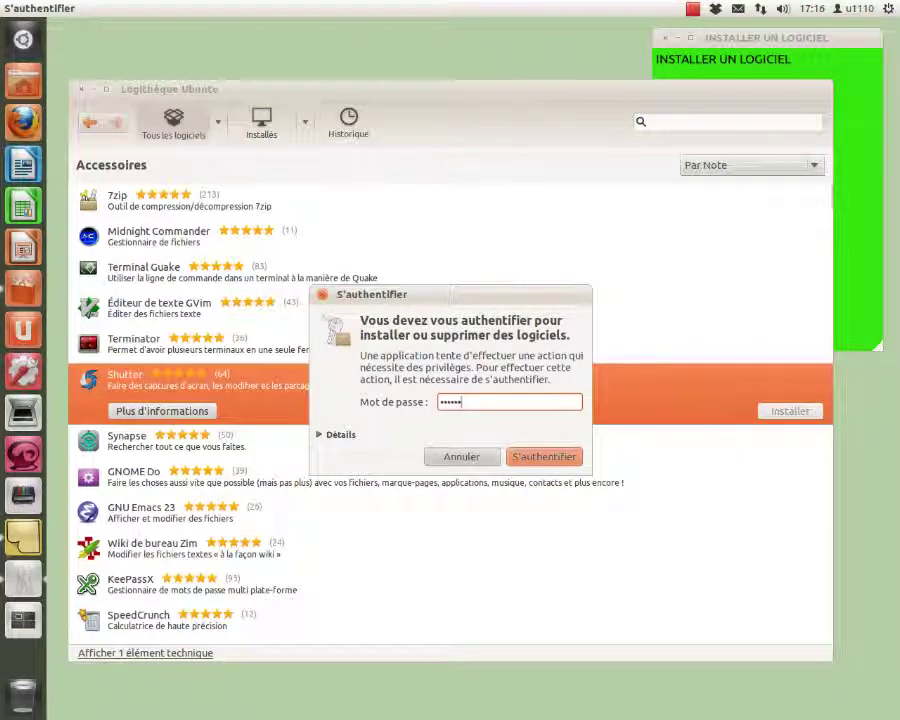
pyautogui.click(514, 457)
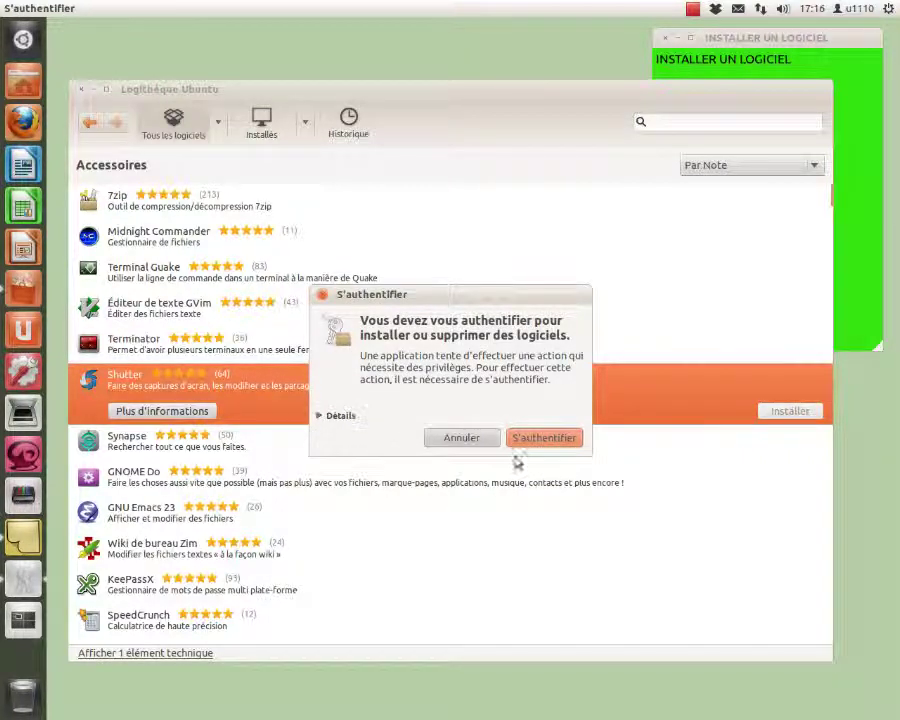
pyautogui.click(844, 296)
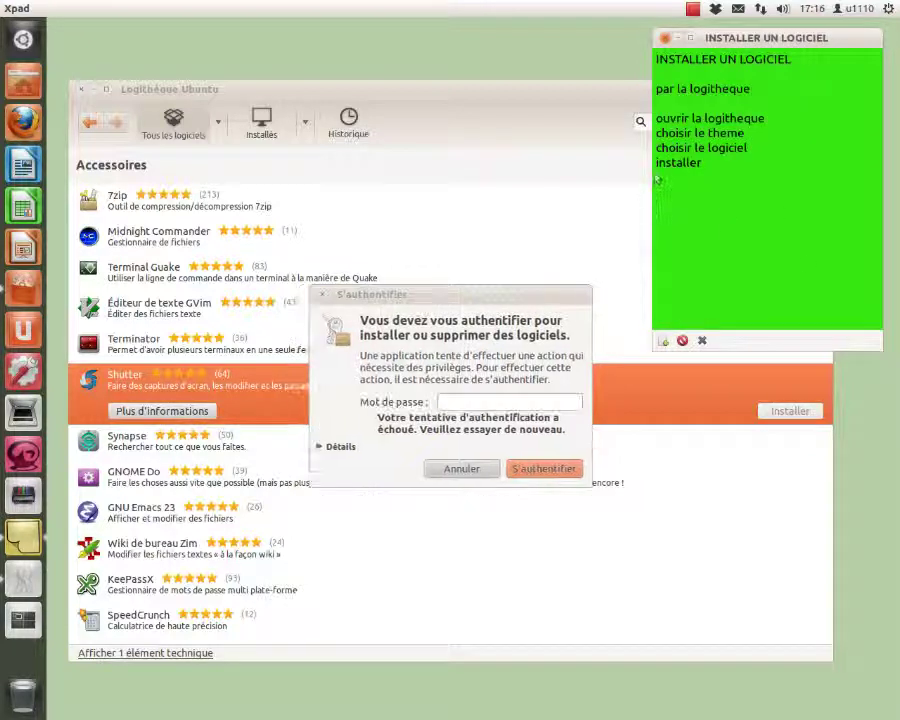
pyautogui.click(481, 400)
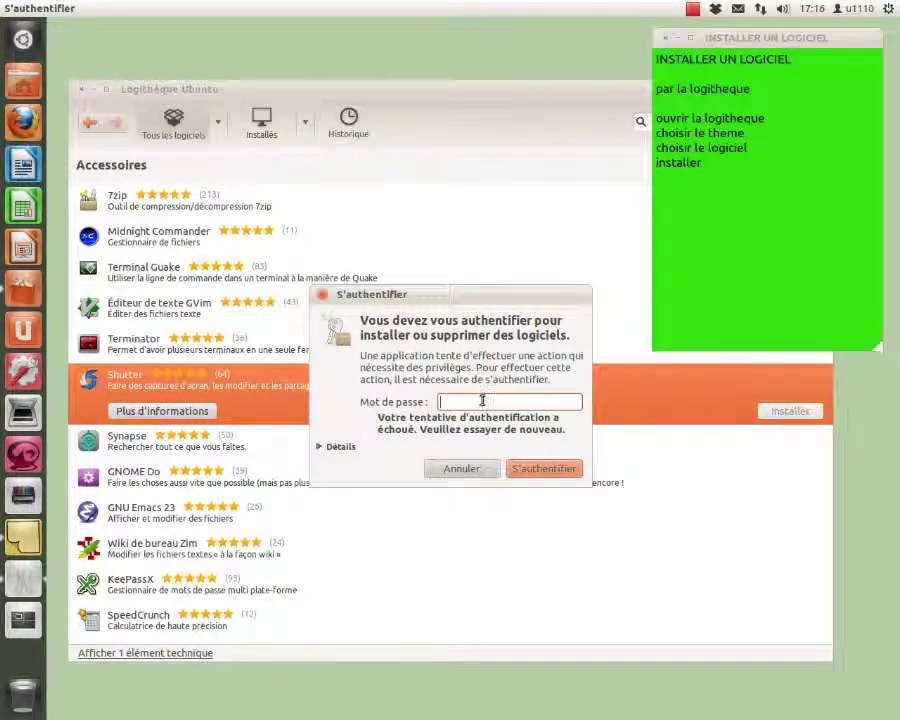
pyautogui.write('****')
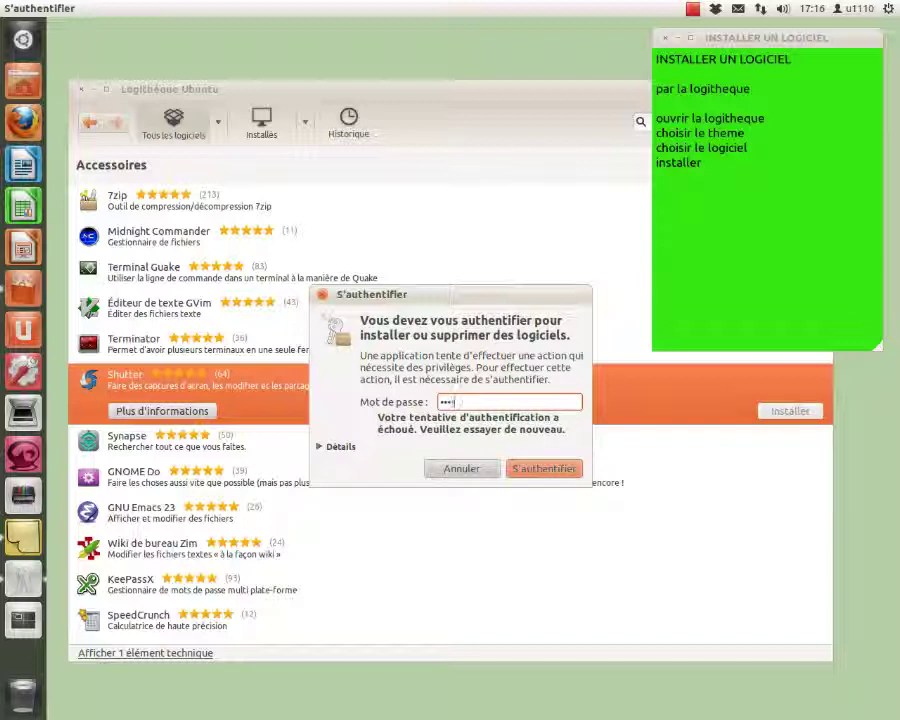
pyautogui.press('Return')
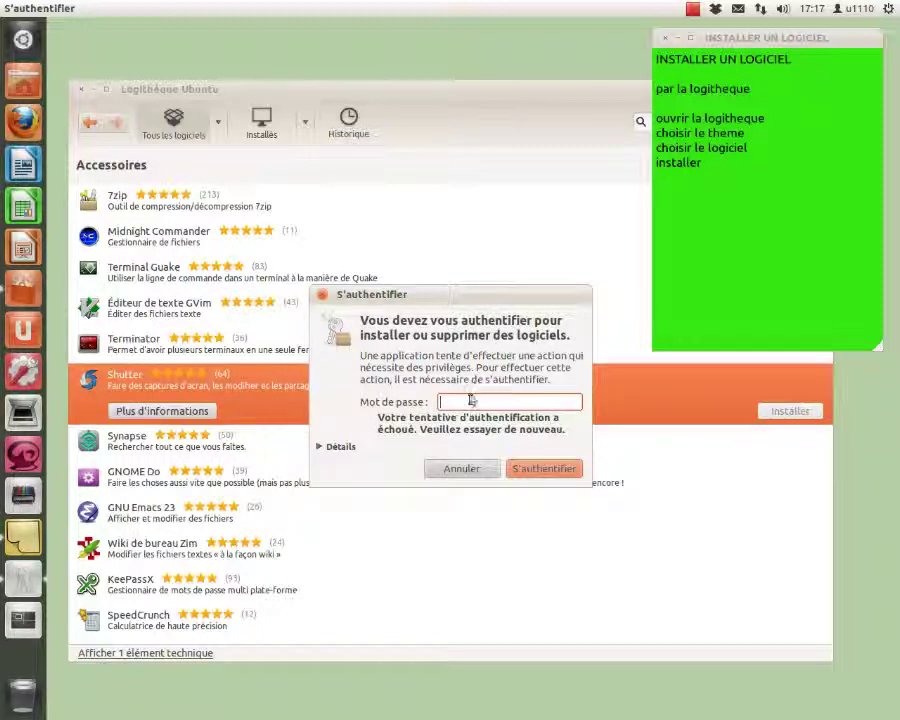
pyautogui.write('****')
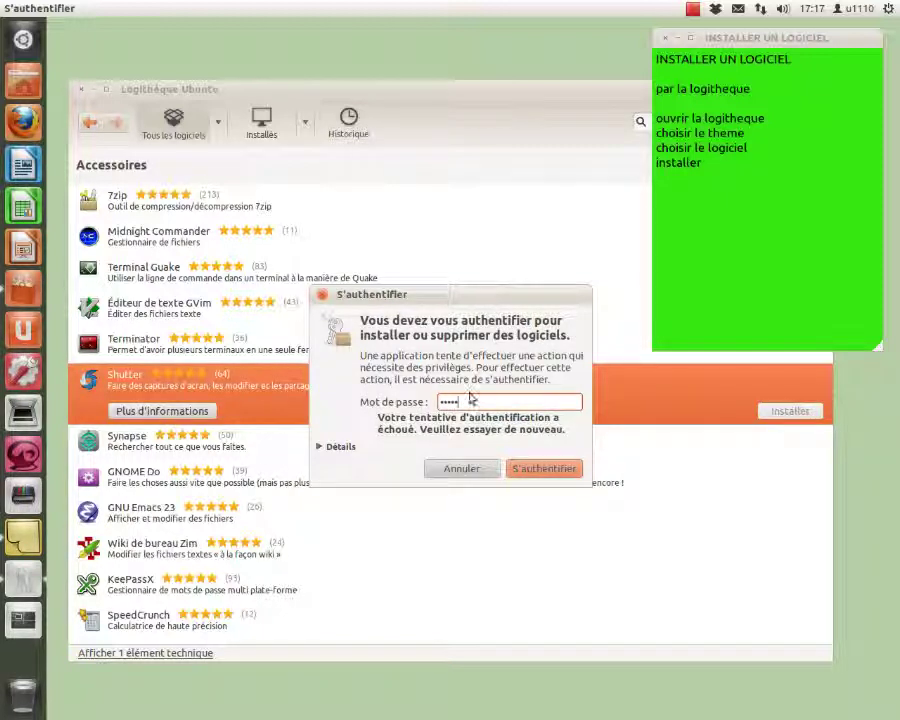
pyautogui.click(544, 468)
# Step: Add the lines "s'authentifier" and "laisser faire" to the note
pyautogui.click(736, 173)
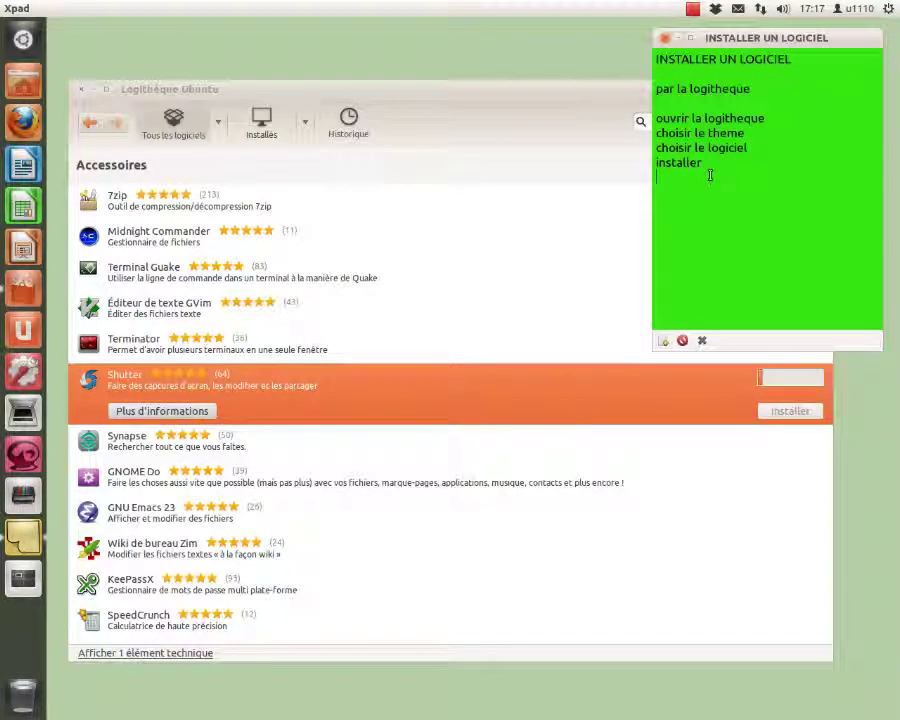
pyautogui.write("s'authentifier")
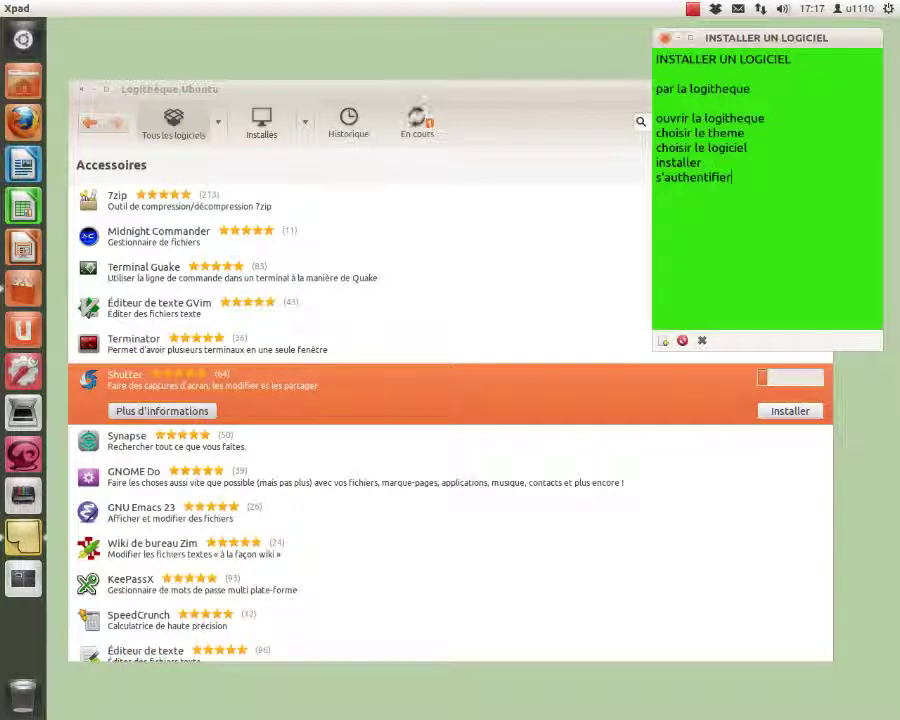
pyautogui.press('Return')
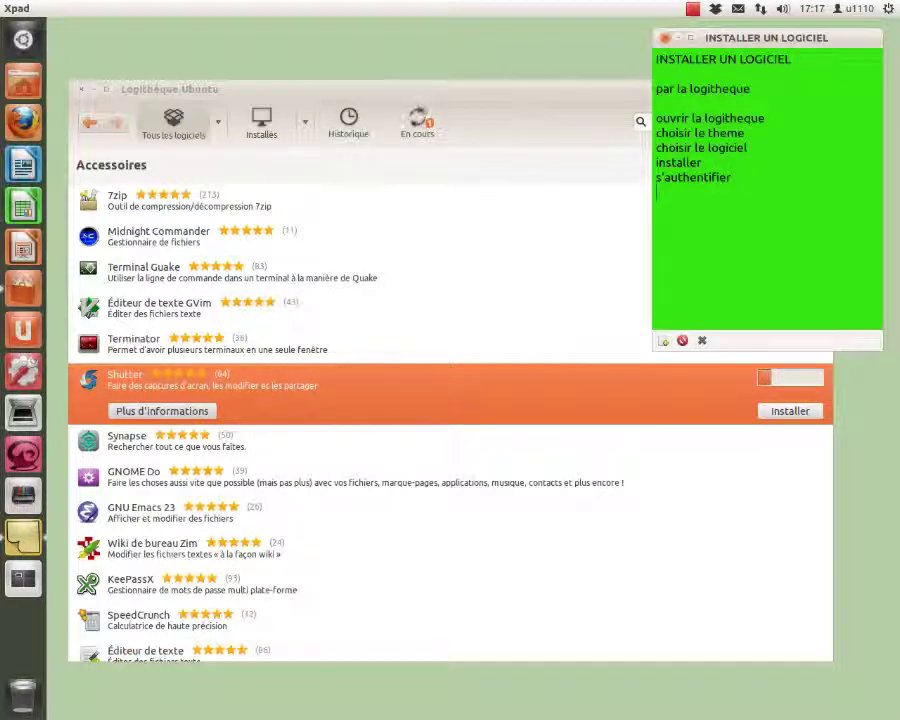
pyautogui.write('laisser f')
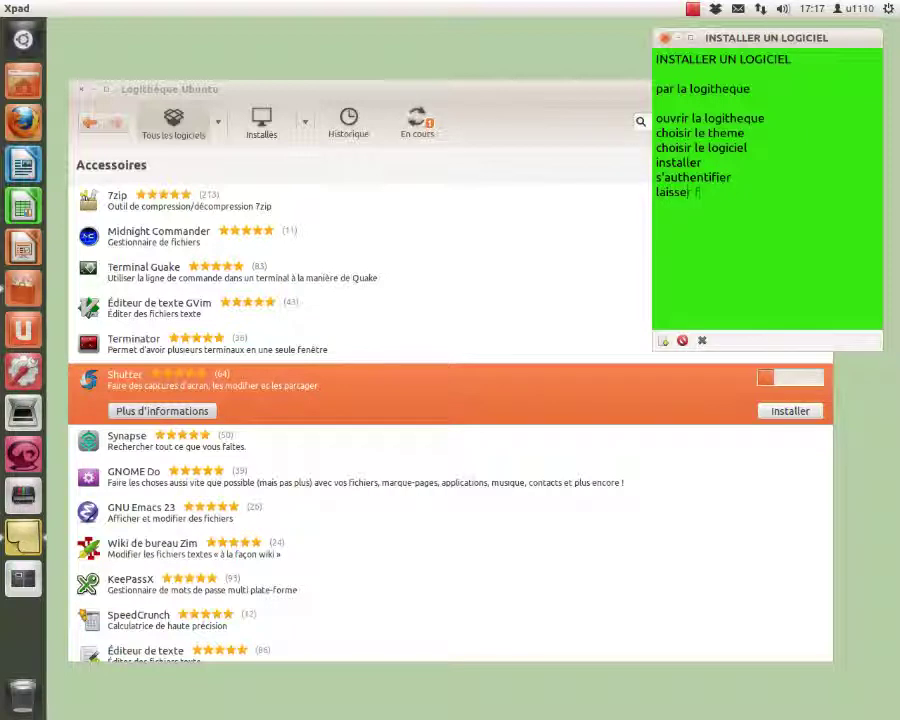
pyautogui.write('aire')
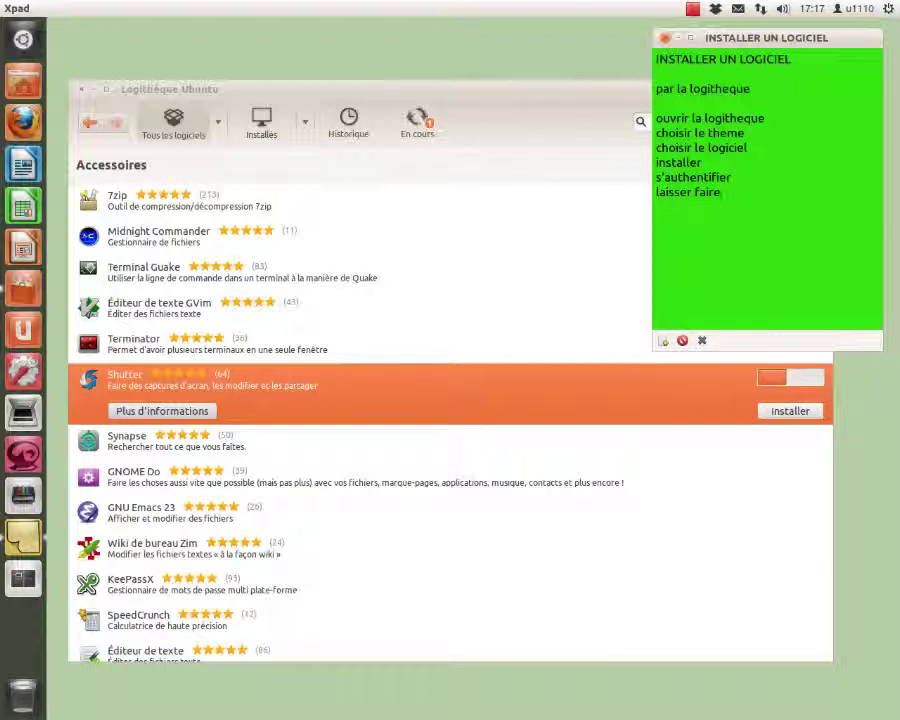
# Step: Add the line 'vous retrouver le logiciel en ouvrant "le tableau de bord" et en tapant le nom' to the note
pyautogui.write('vous retro')
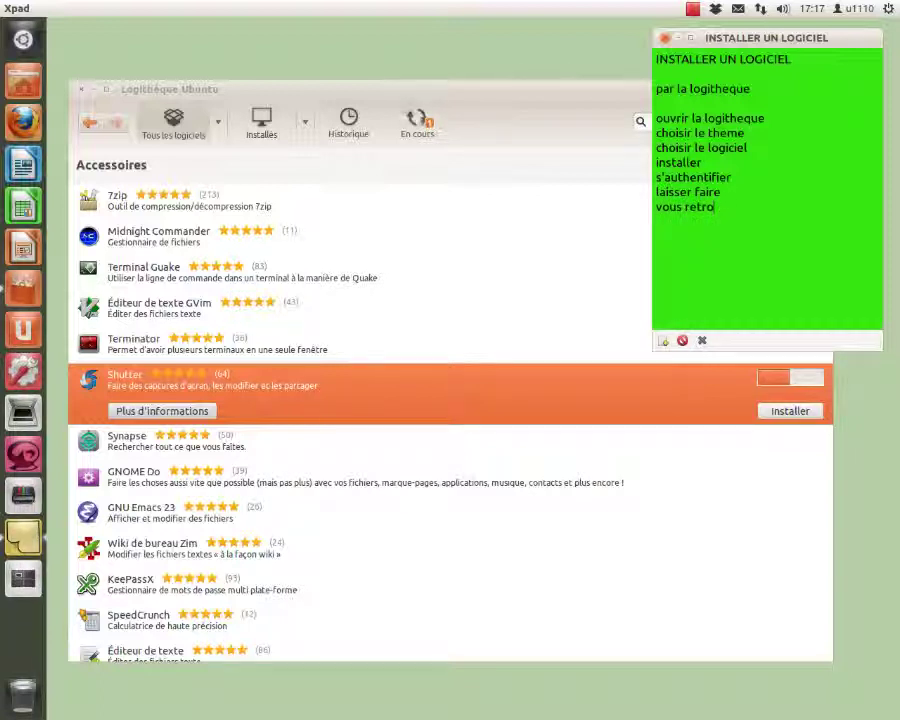
pyautogui.write('uve')
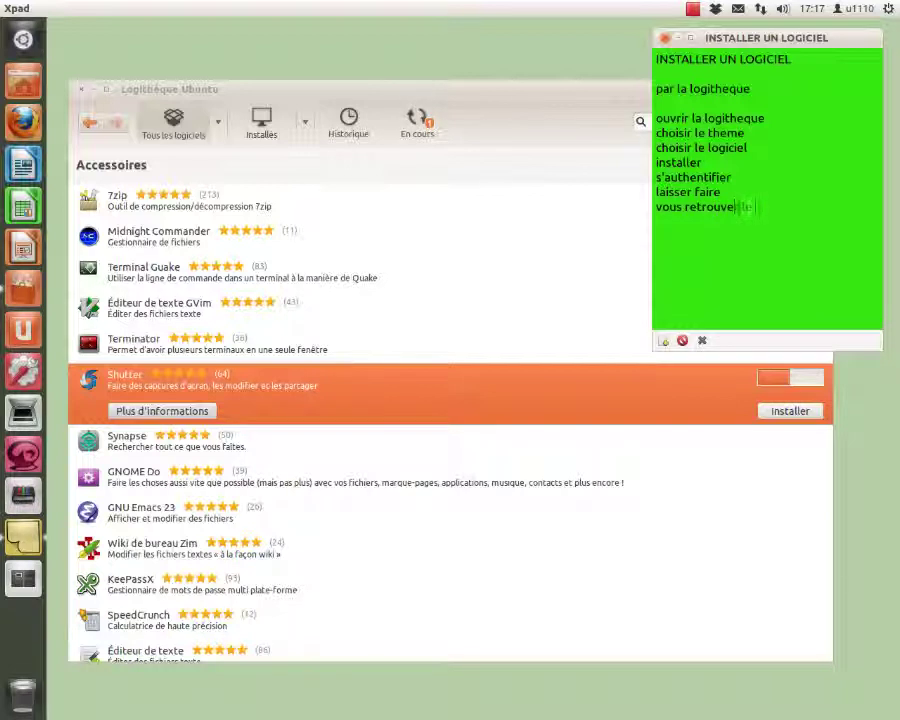
pyautogui.write('r le logiciel')
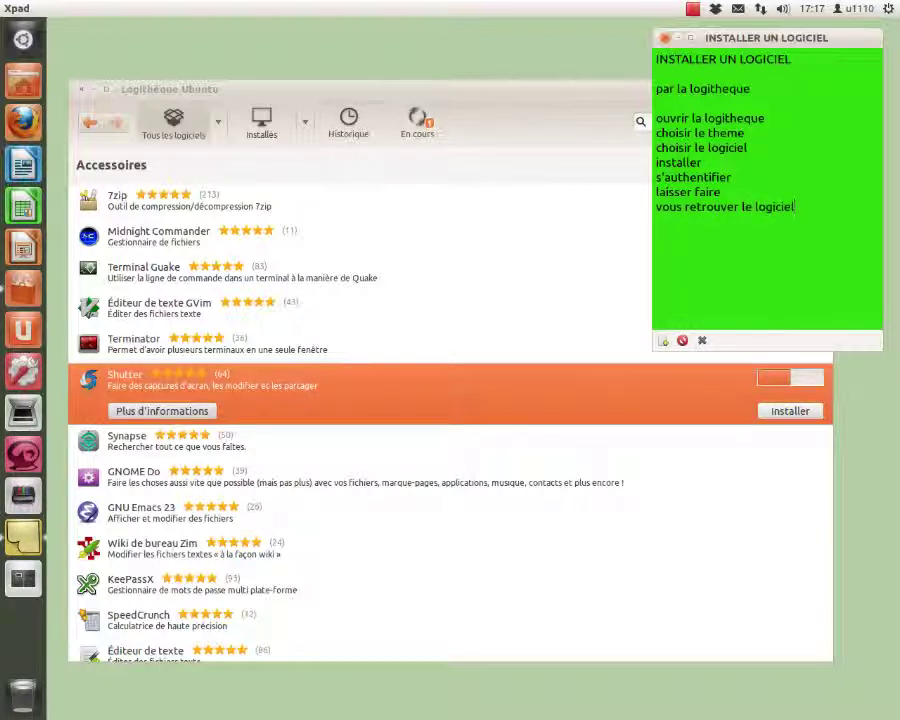
pyautogui.write(' en')
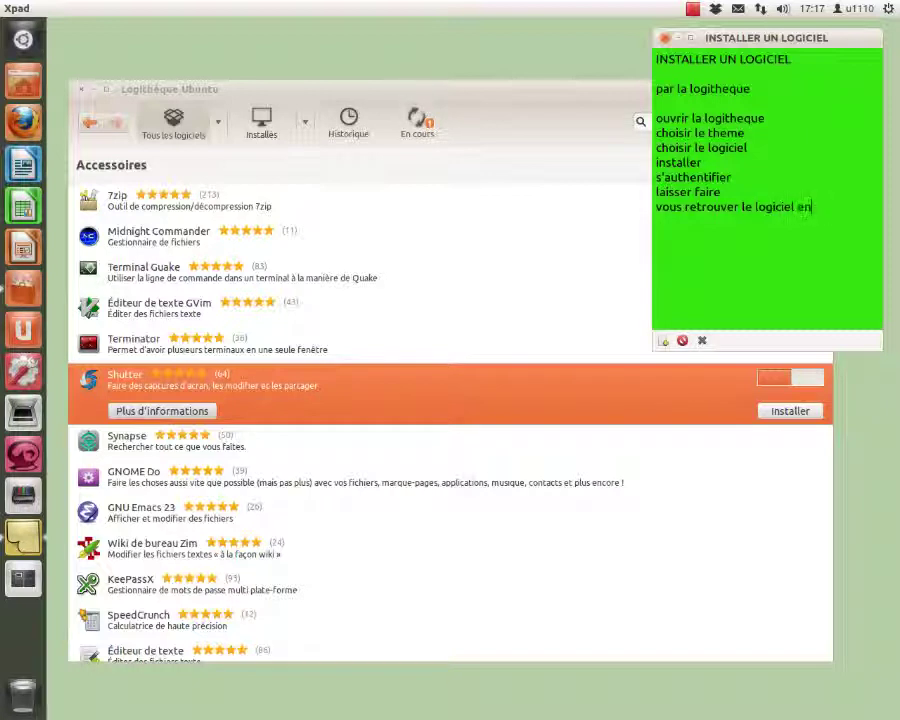
pyautogui.write(' ouvrant')
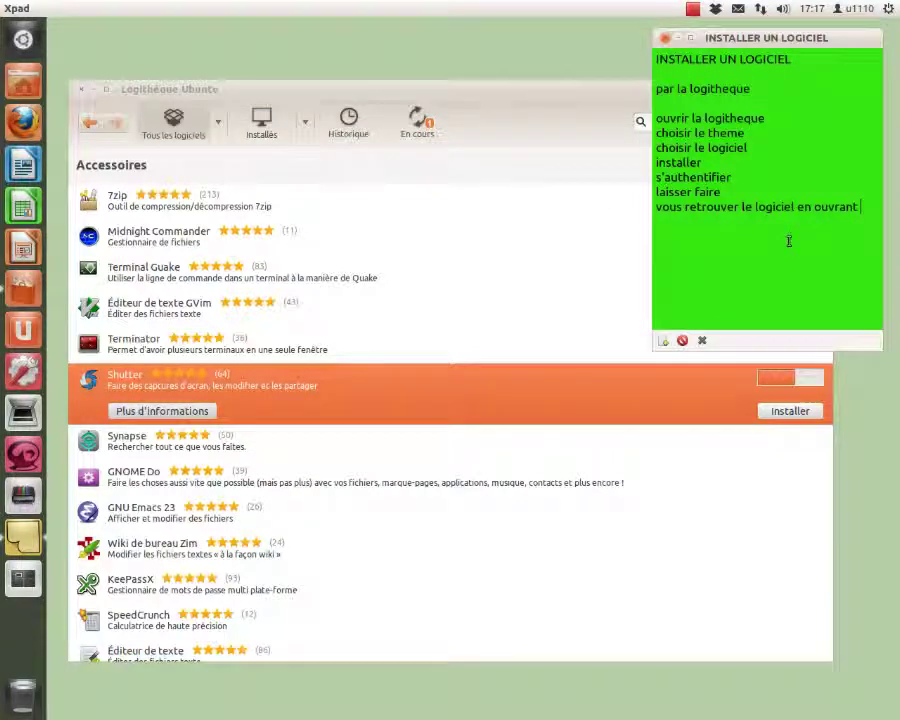
pyautogui.write('"le tableau')
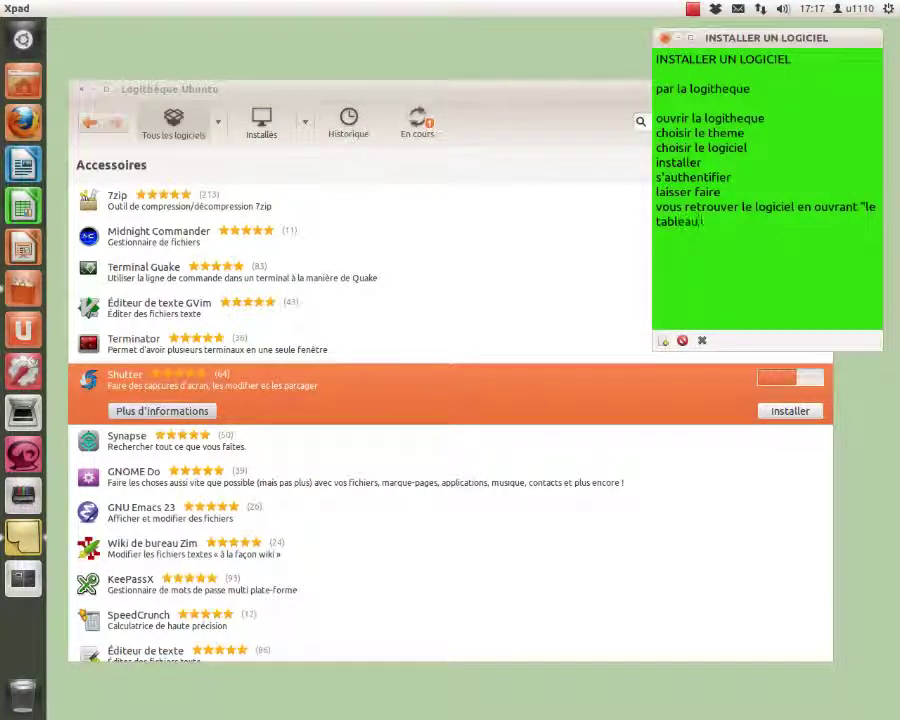
pyautogui.write(' de bord"')
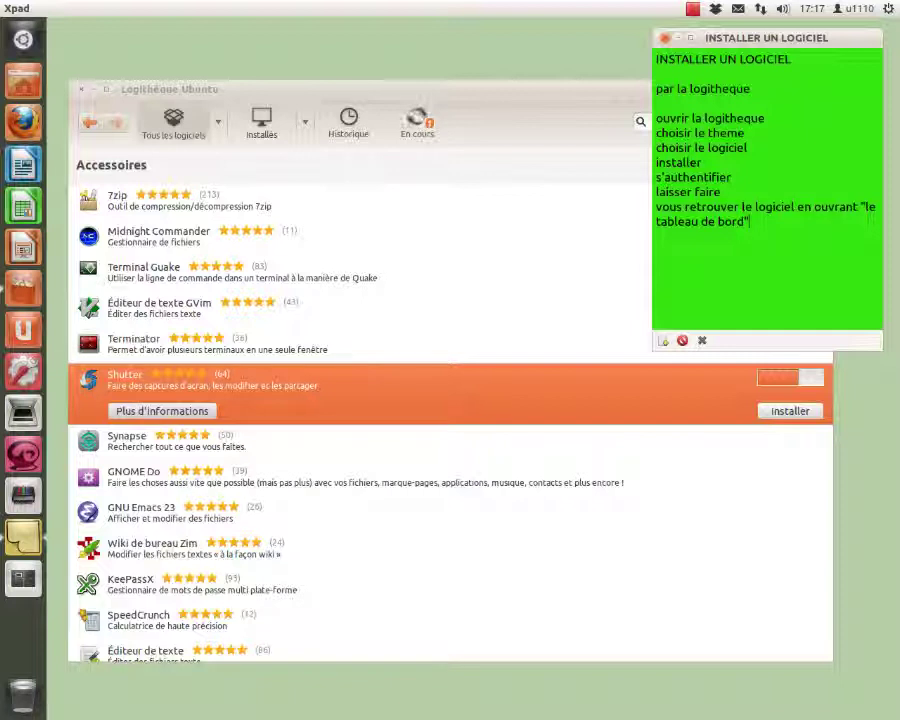
pyautogui.write('et')
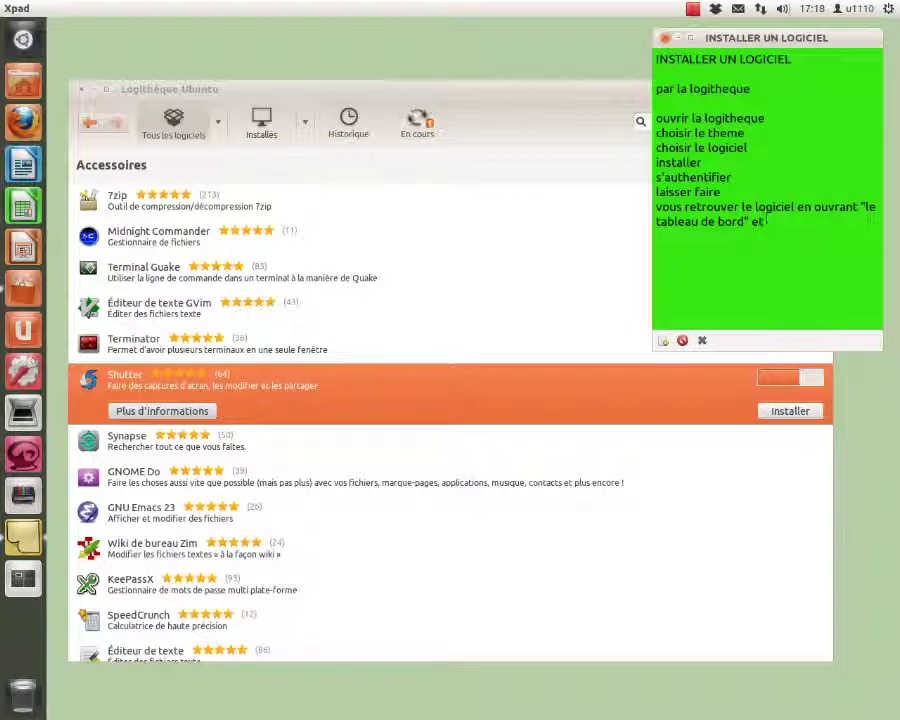
pyautogui.write(' en tapant')
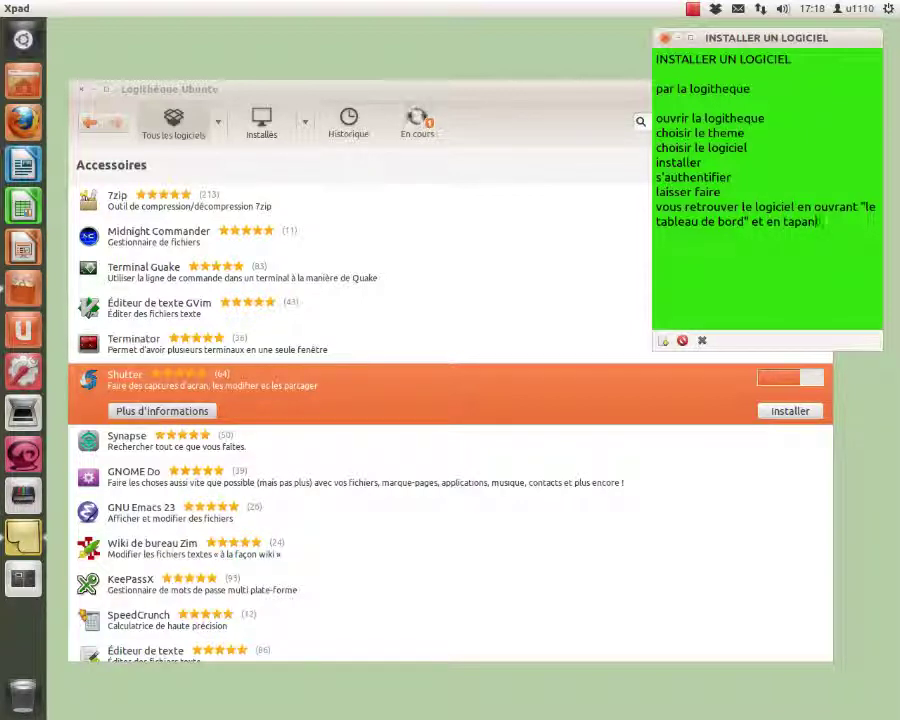
pyautogui.write(' le nom')
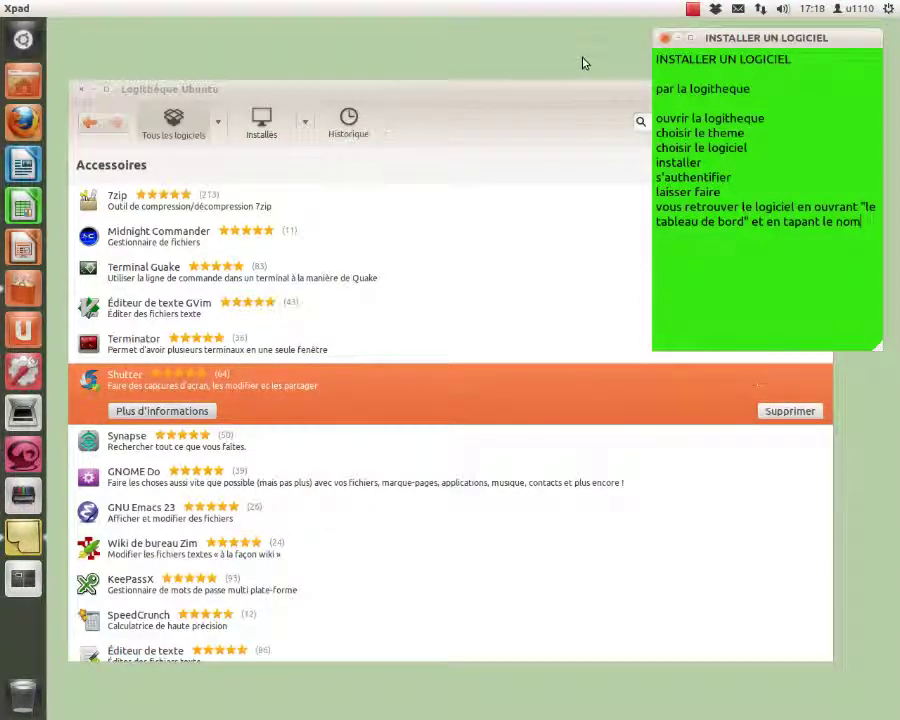
# Step: Search the dash for "shutter" and launch the Shutter application
pyautogui.click(21, 41)
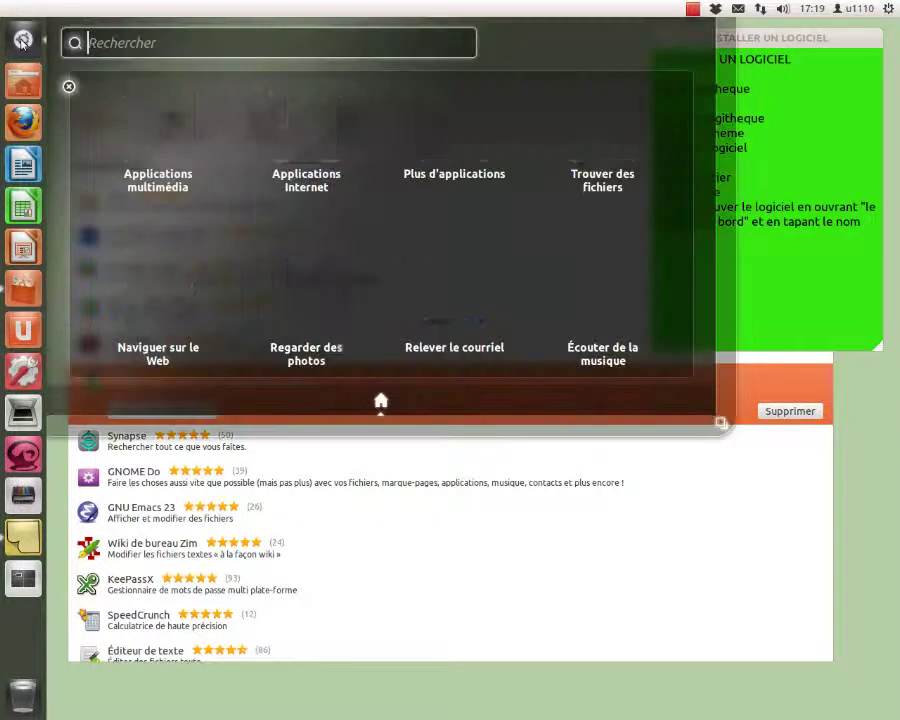
pyautogui.write('shutt')
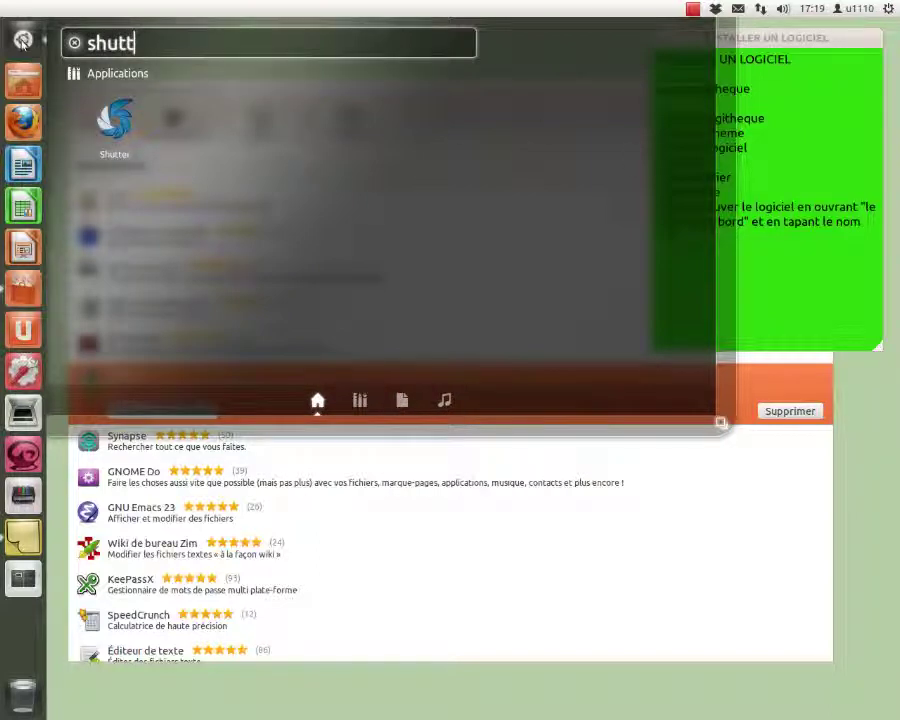
pyautogui.write('er')
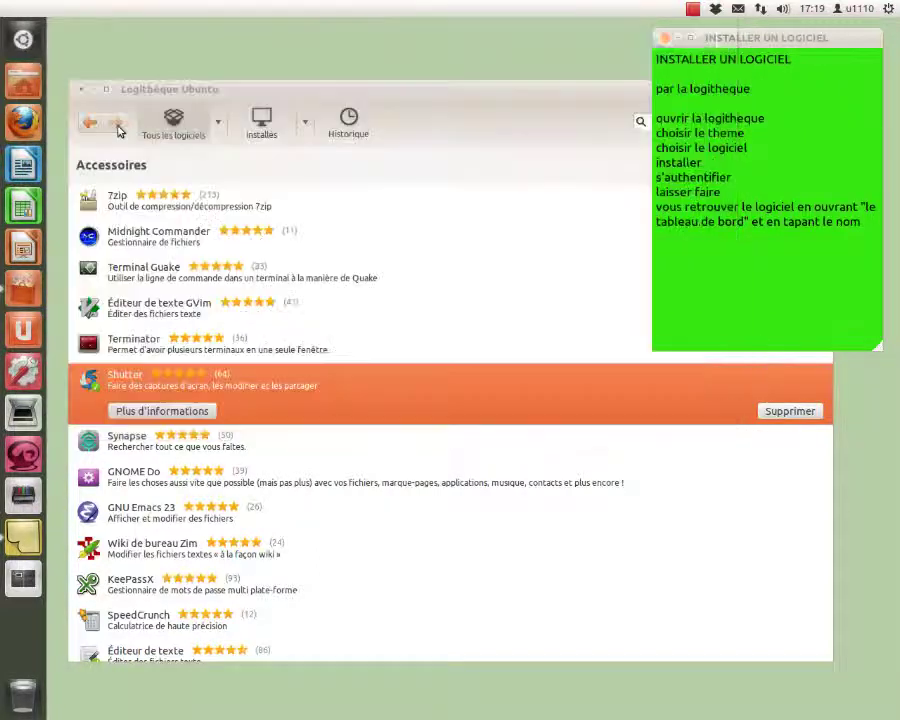
pyautogui.click(117, 125)
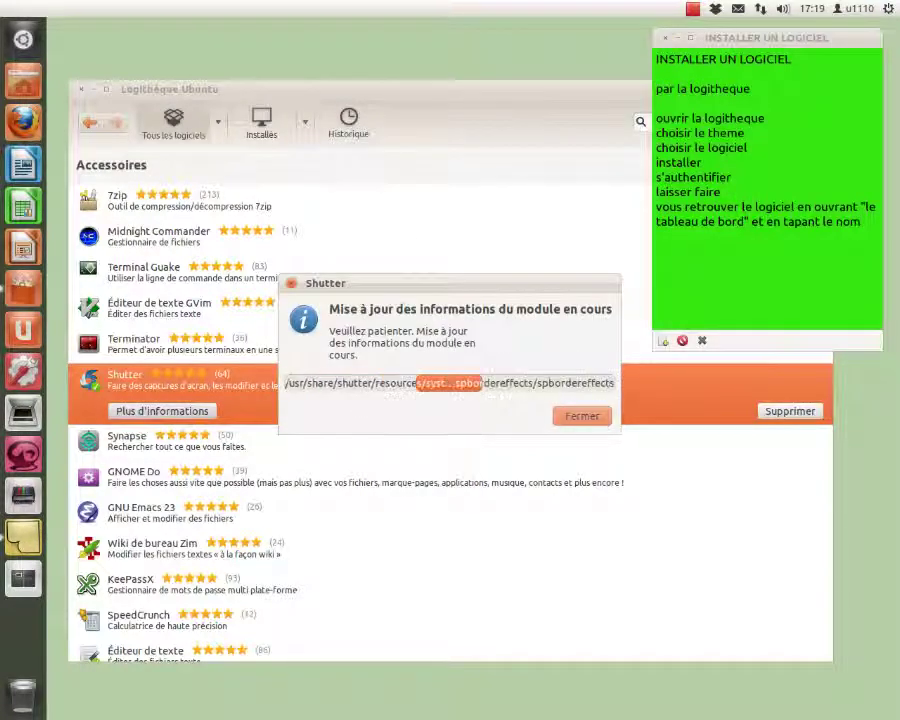
# Step: Add the line "L'ouvrir" to the note and begin the following line with "ou le mettre dans la barre"
pyautogui.click(871, 222)
pyautogui.press('Return')
pyautogui.write("L'ou")
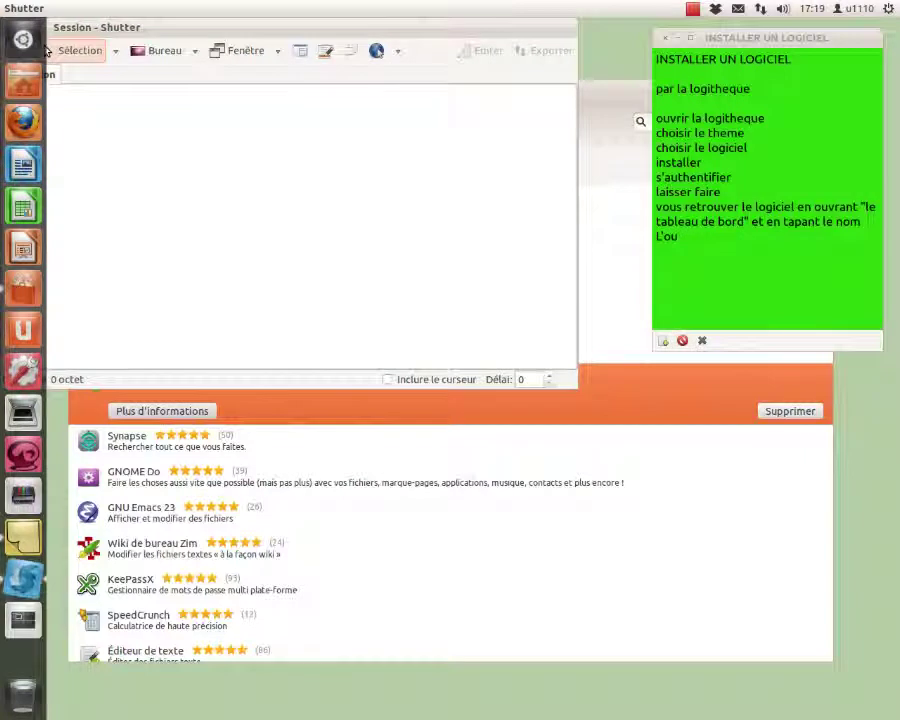
pyautogui.click(683, 237)
pyautogui.write('vrir')
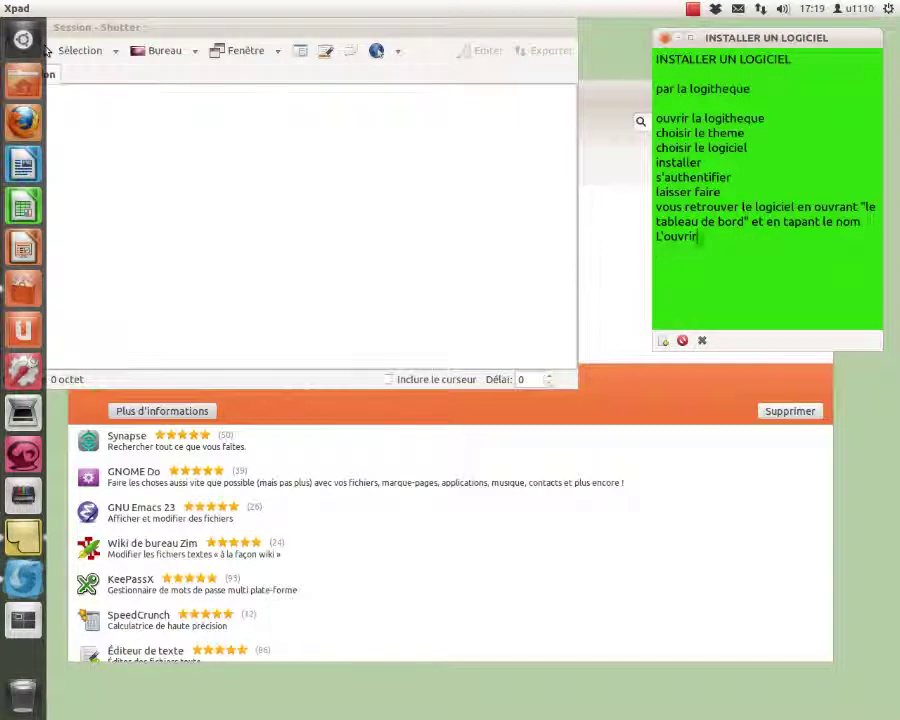
pyautogui.write('oui')
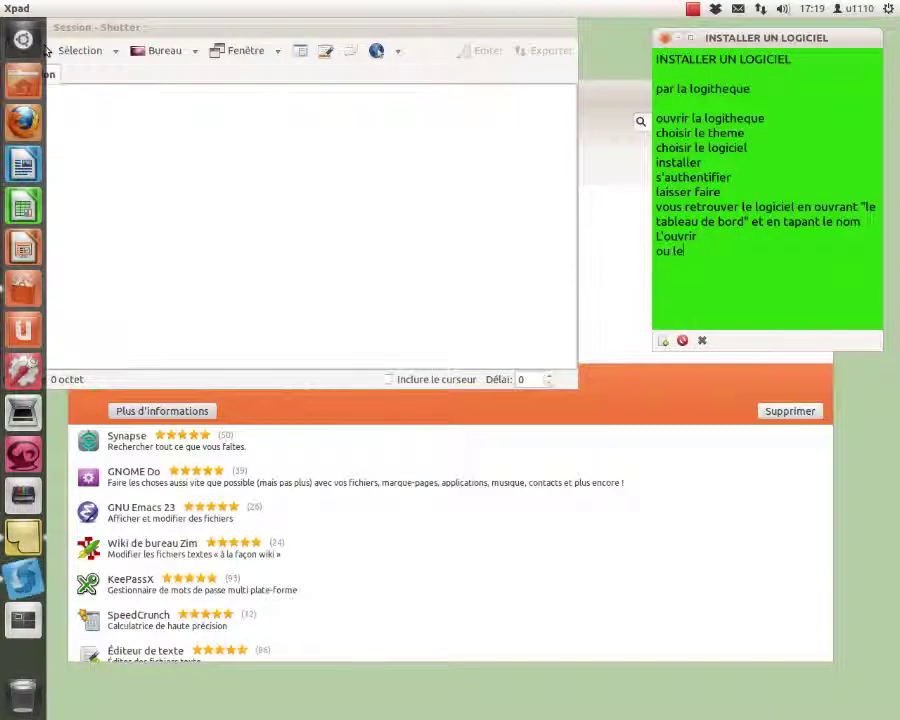
pyautogui.write('e mettre dan')
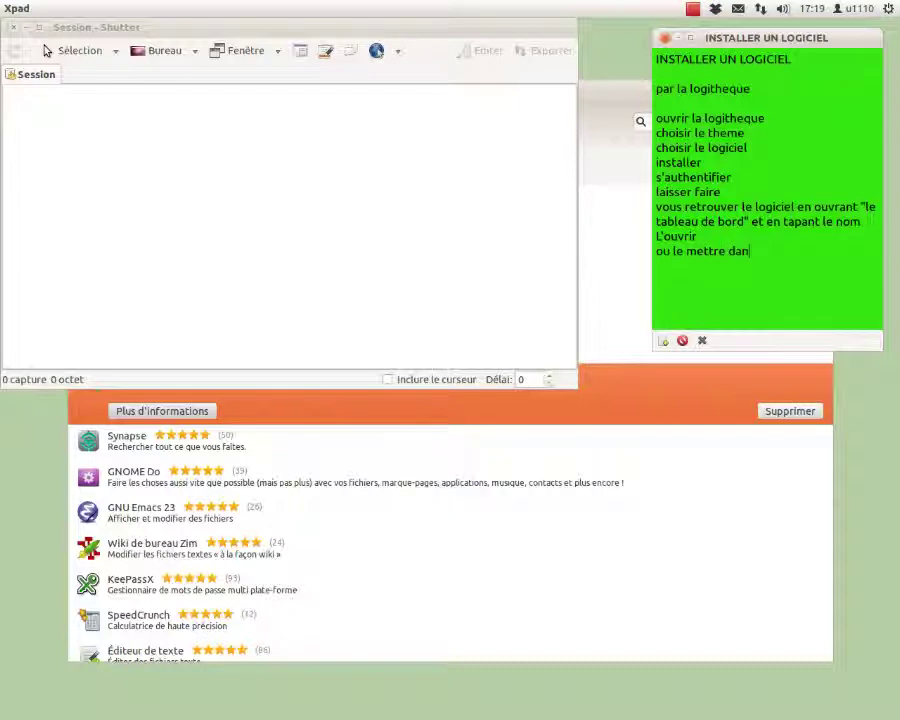
pyautogui.write('ns la barre')
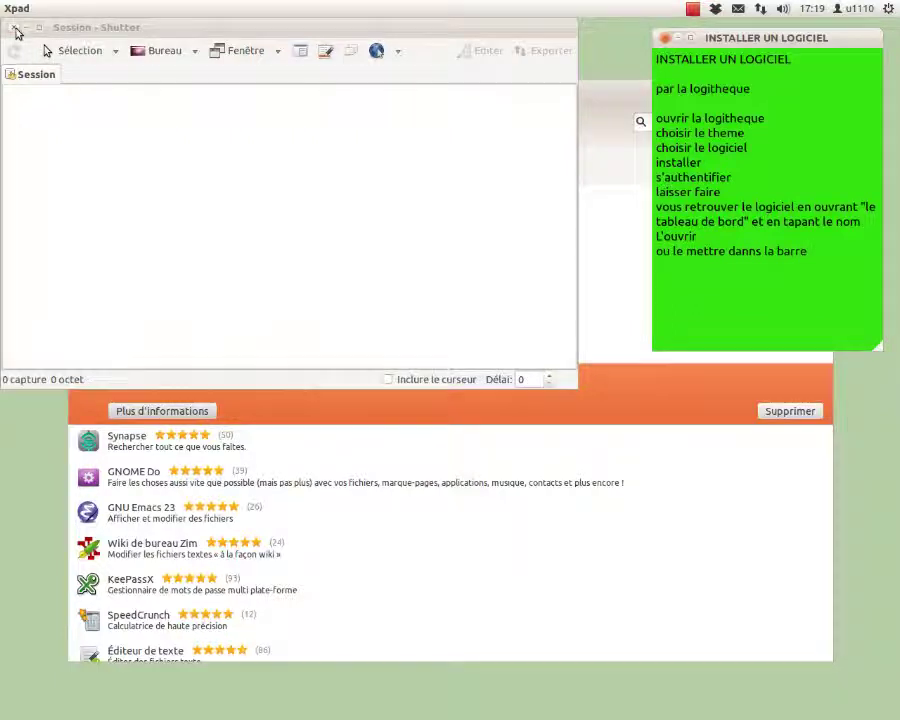
# Step: Complete the note's last line as "ou le mettre dans la barre de gauche" and close both Shutter and Logithèque Ubuntu
pyautogui.click(13, 27)
pyautogui.moveTo(868, 218)
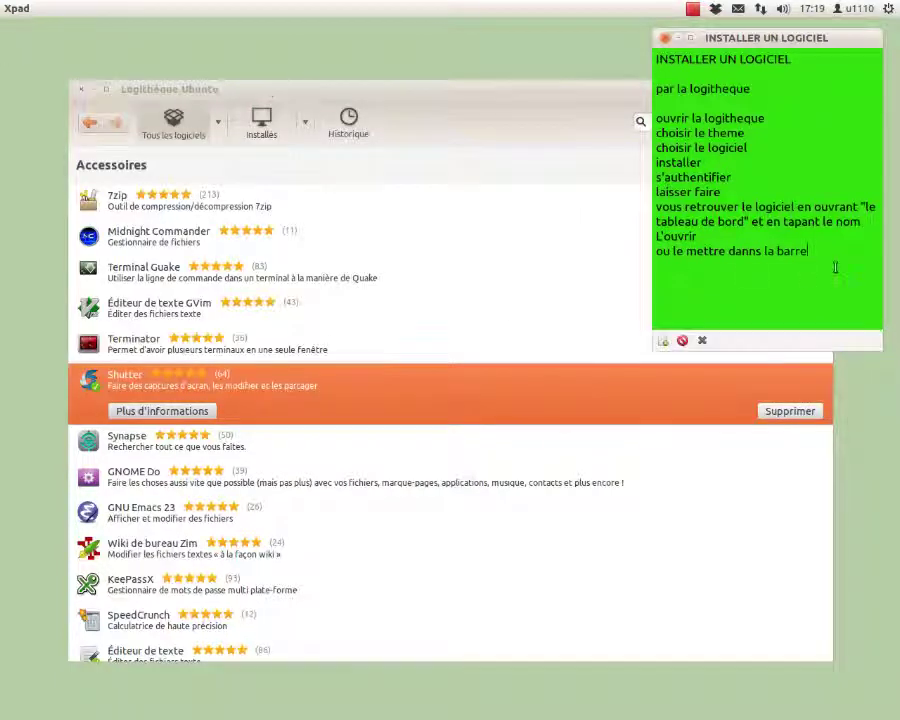
pyautogui.click(836, 254)
pyautogui.write('de gauvche')
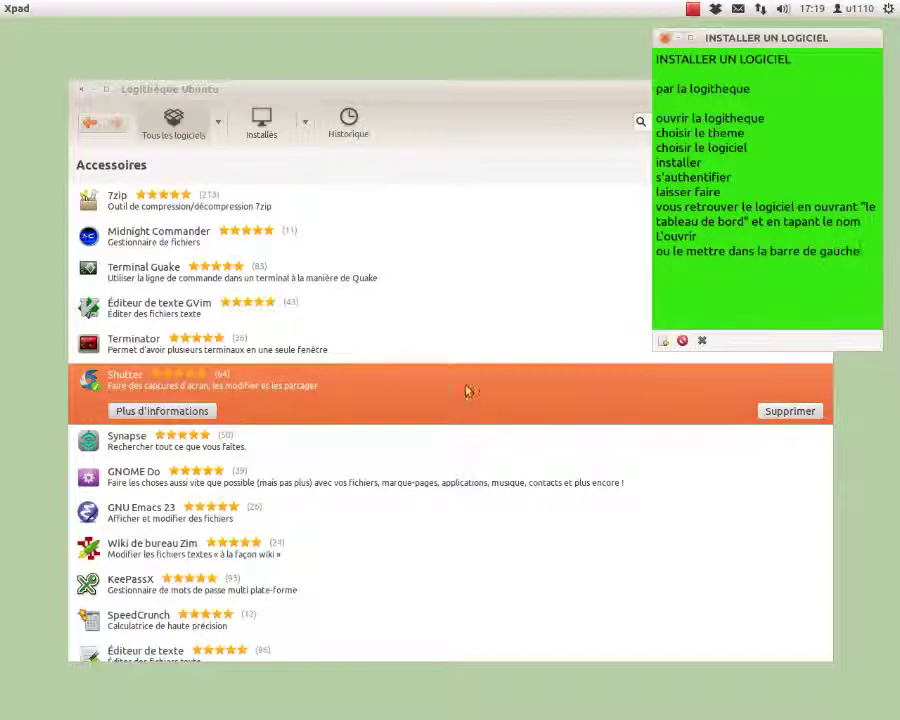
pyautogui.click(82, 92)
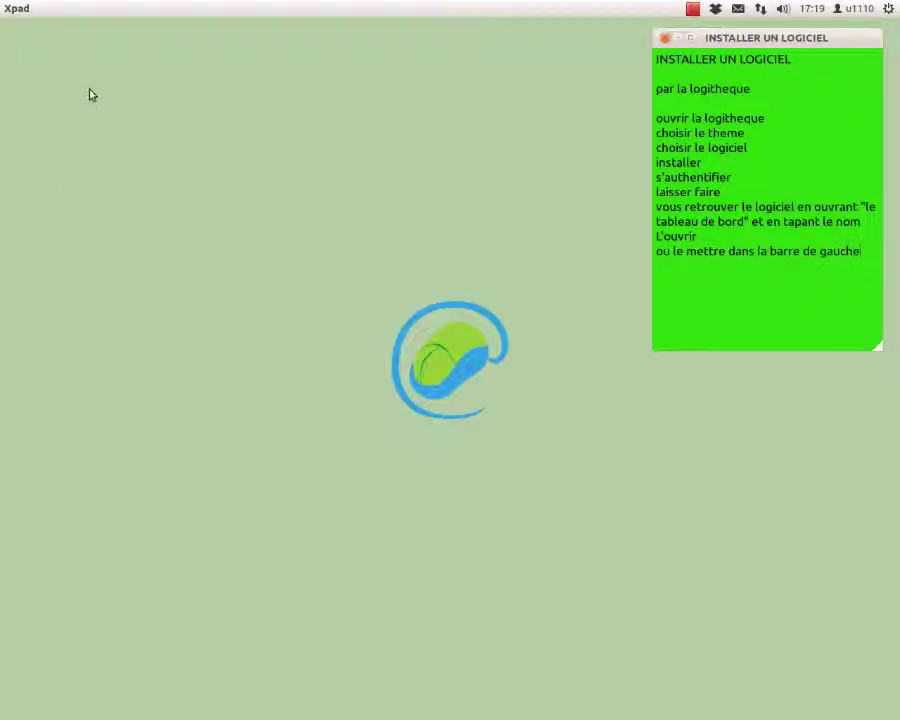
# Step: Search the dash for "sh" and try to add Shutter to the launcher bar
pyautogui.moveTo(10, 38)
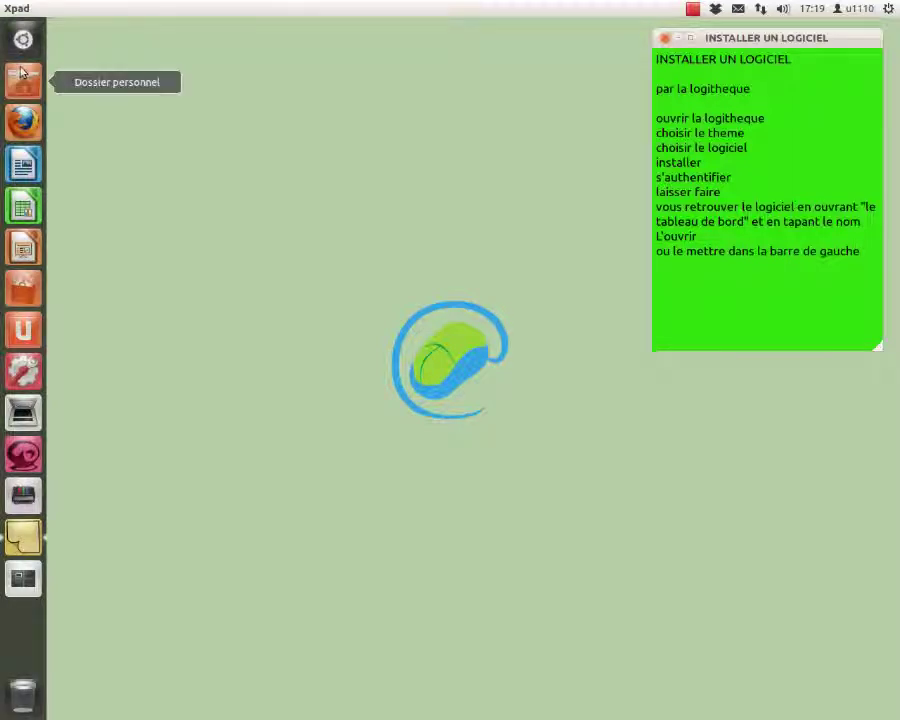
pyautogui.click(170, 95)
pyautogui.press('super')
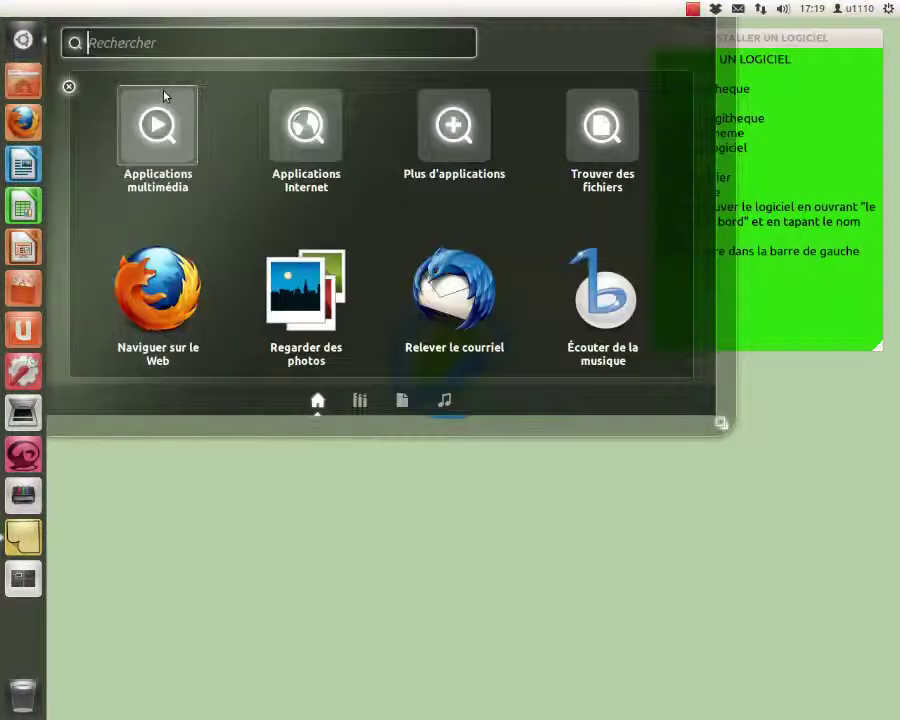
pyautogui.write('sh')
pyautogui.moveTo(124, 128); pyautogui.dragTo(20, 204)
pyautogui.moveTo(115, 120); pyautogui.dragTo(22, 168)
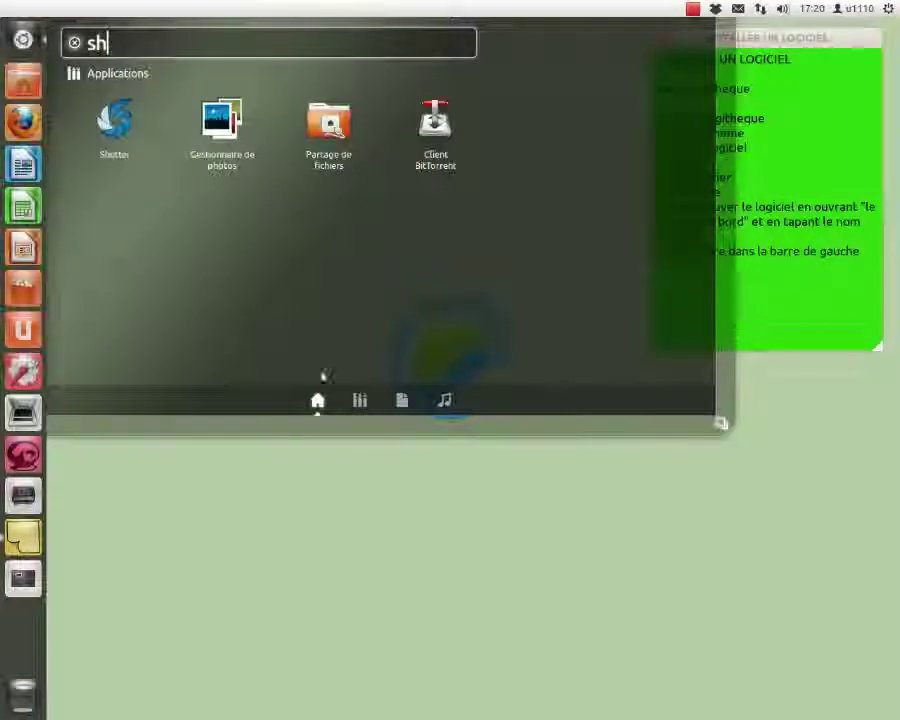
pyautogui.click(532, 498)
# Step: Start a new paragraph in the note, one blank line below its last line
pyautogui.click(857, 257)
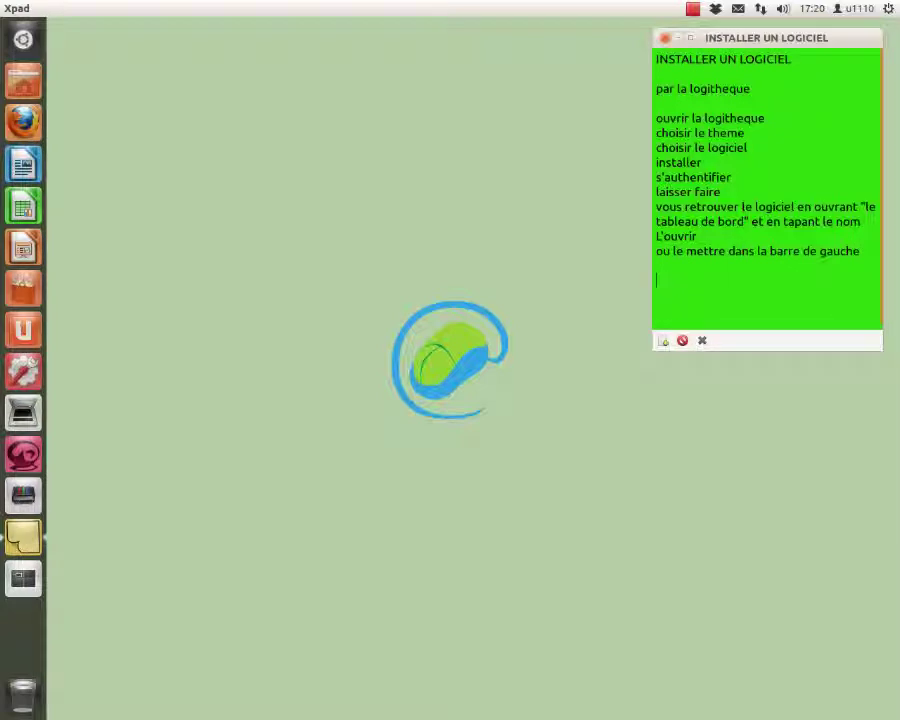